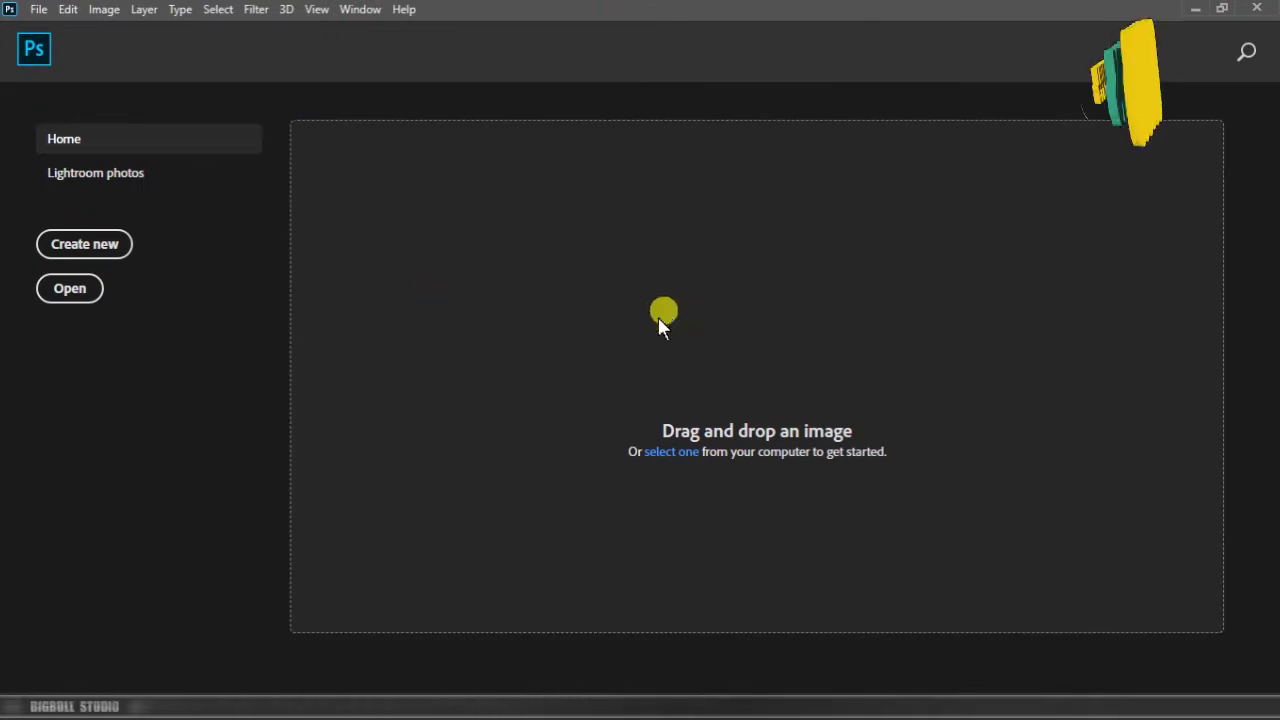
# Step: Extract the BEACH archive here and open the extracted BEACH 3D Text PSD in Photoshop
pyautogui.click(521, 686)
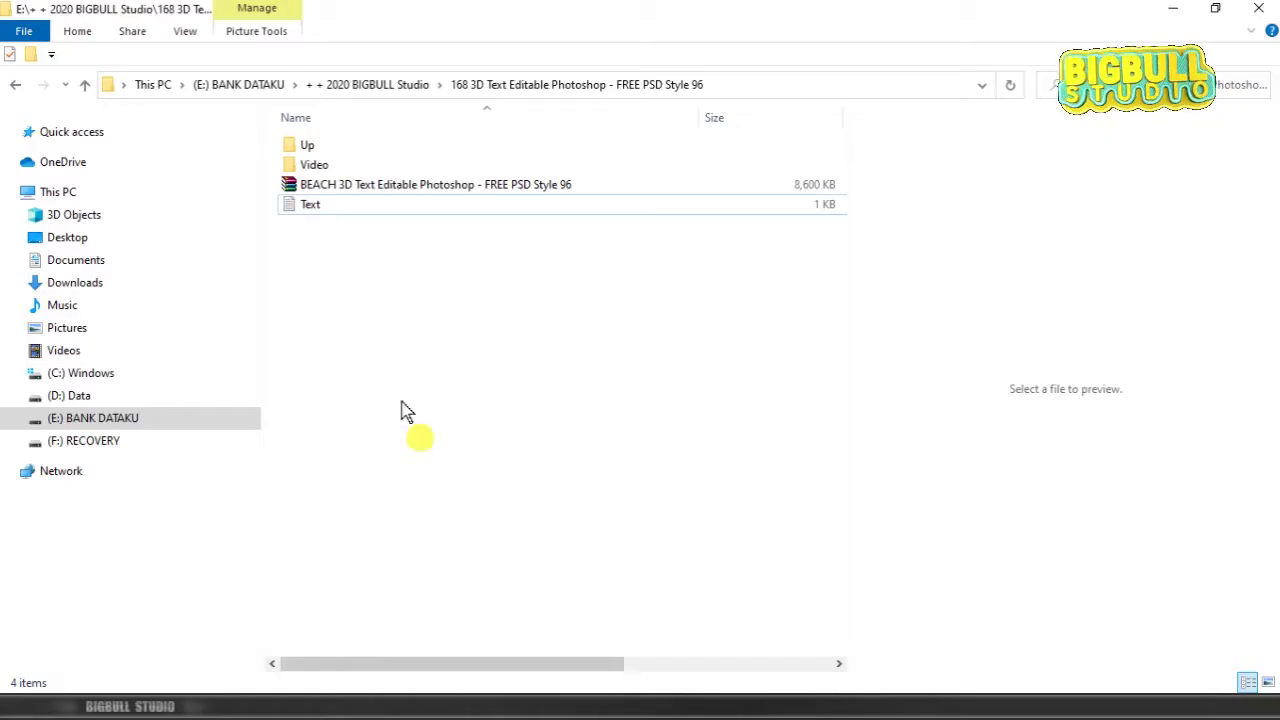
pyautogui.click(390, 184)
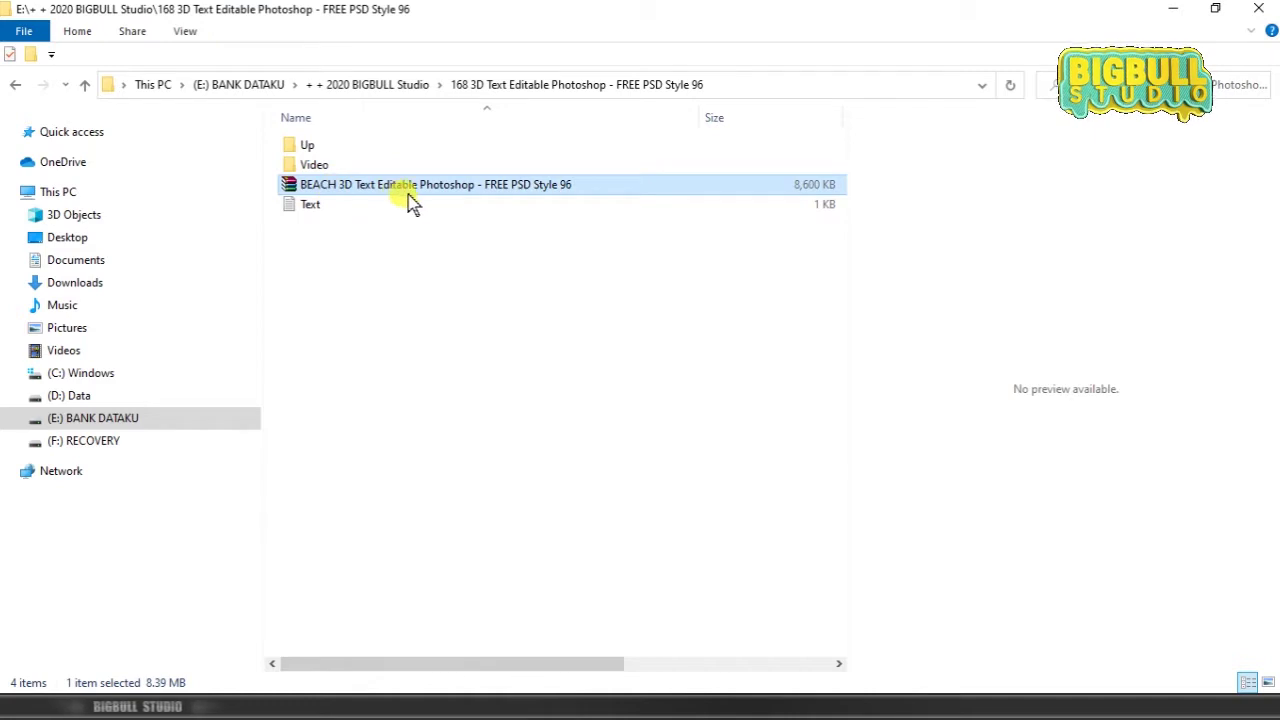
pyautogui.rightClick(572, 192)
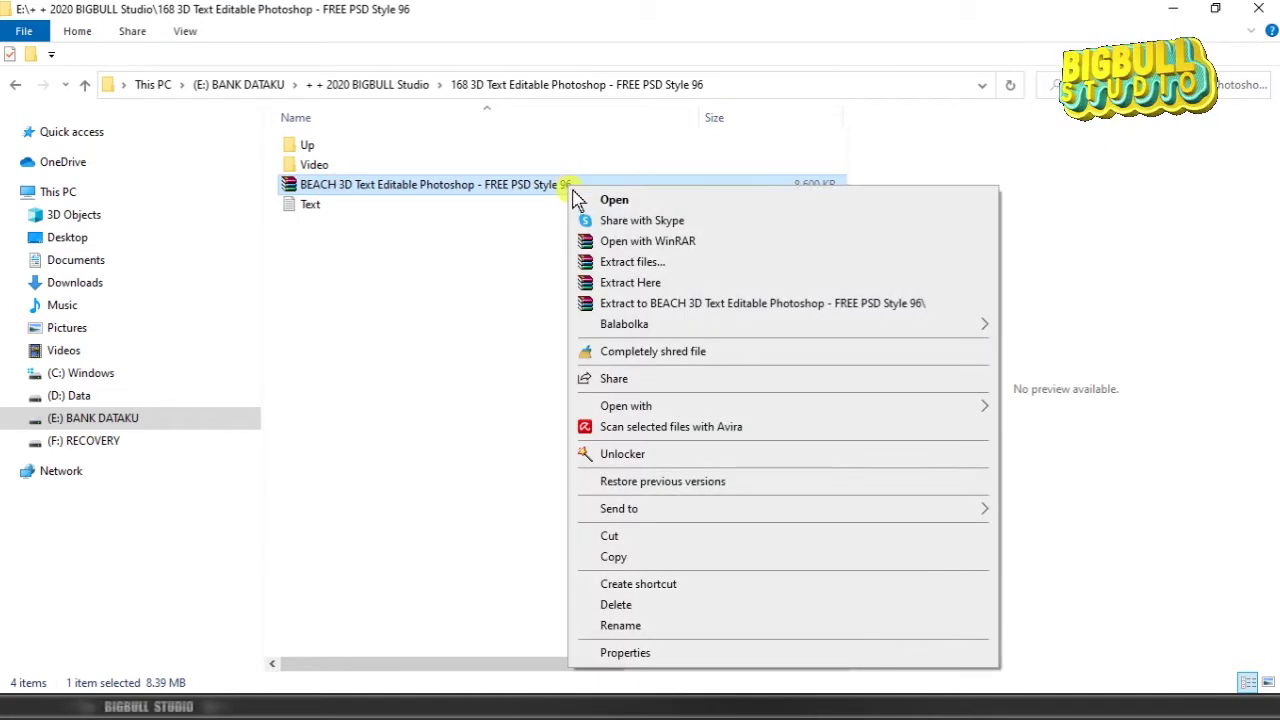
pyautogui.click(643, 290)
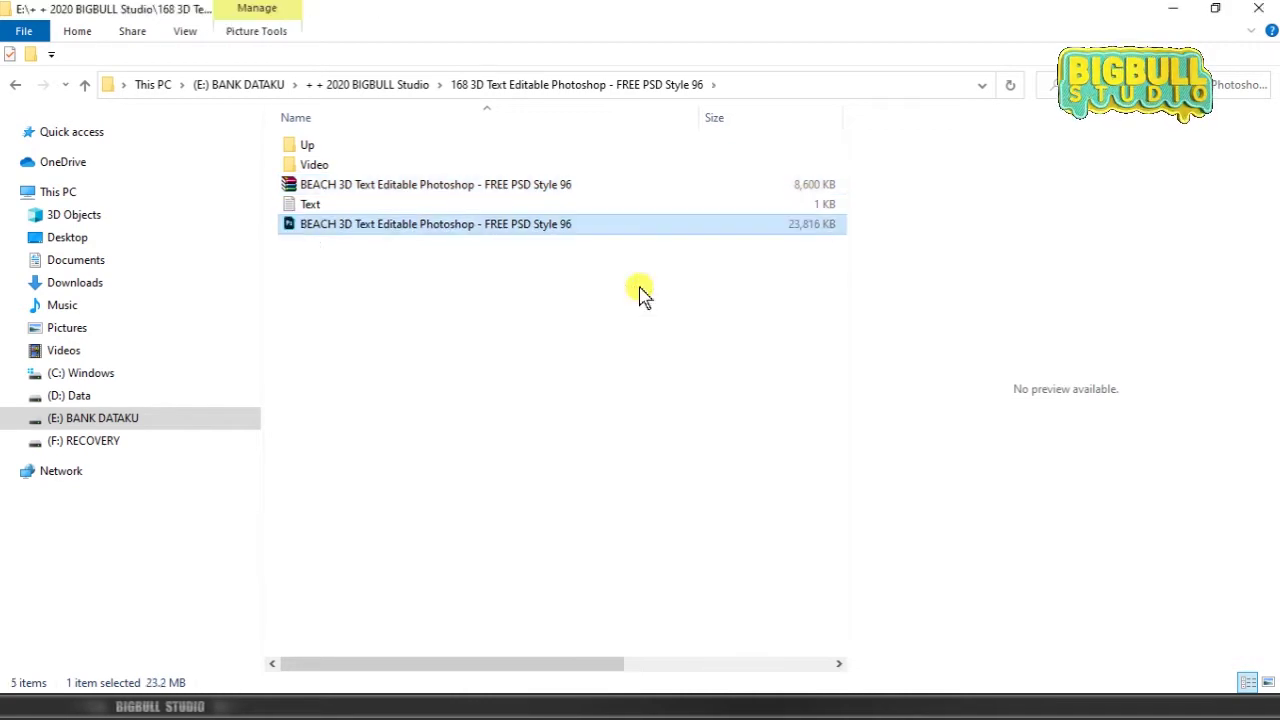
pyautogui.rightClick(541, 190)
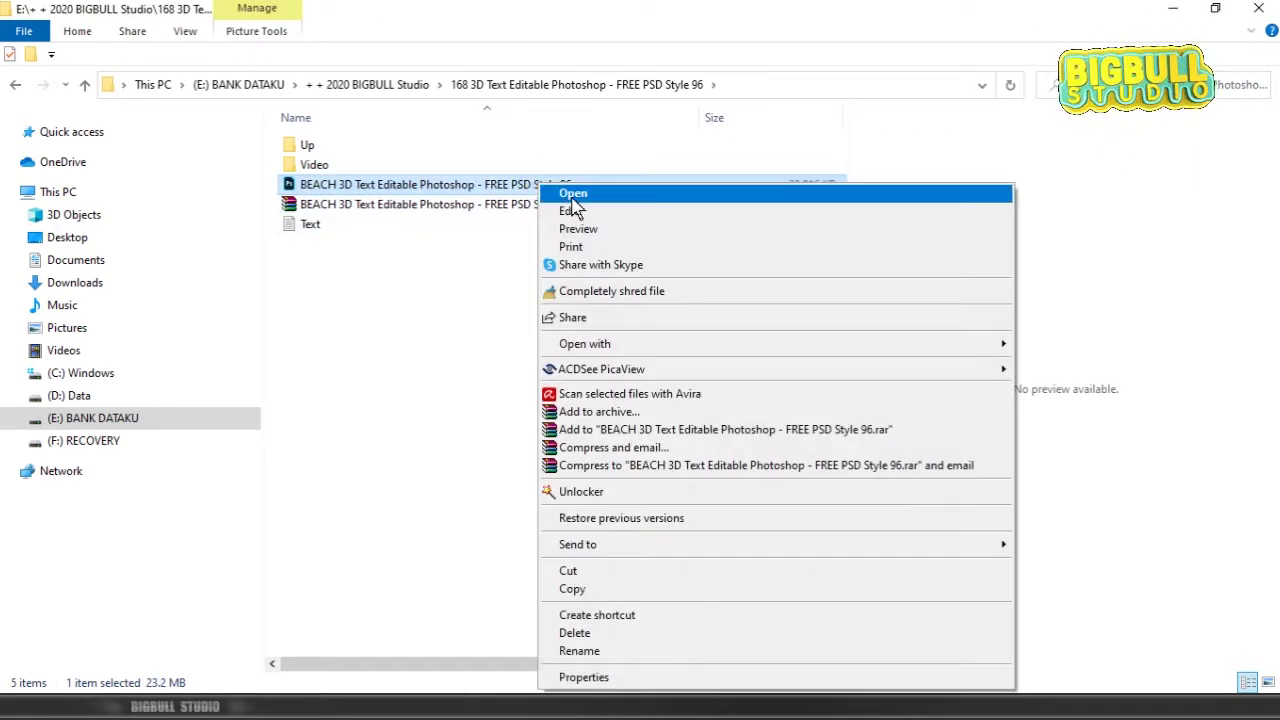
pyautogui.click(619, 196)
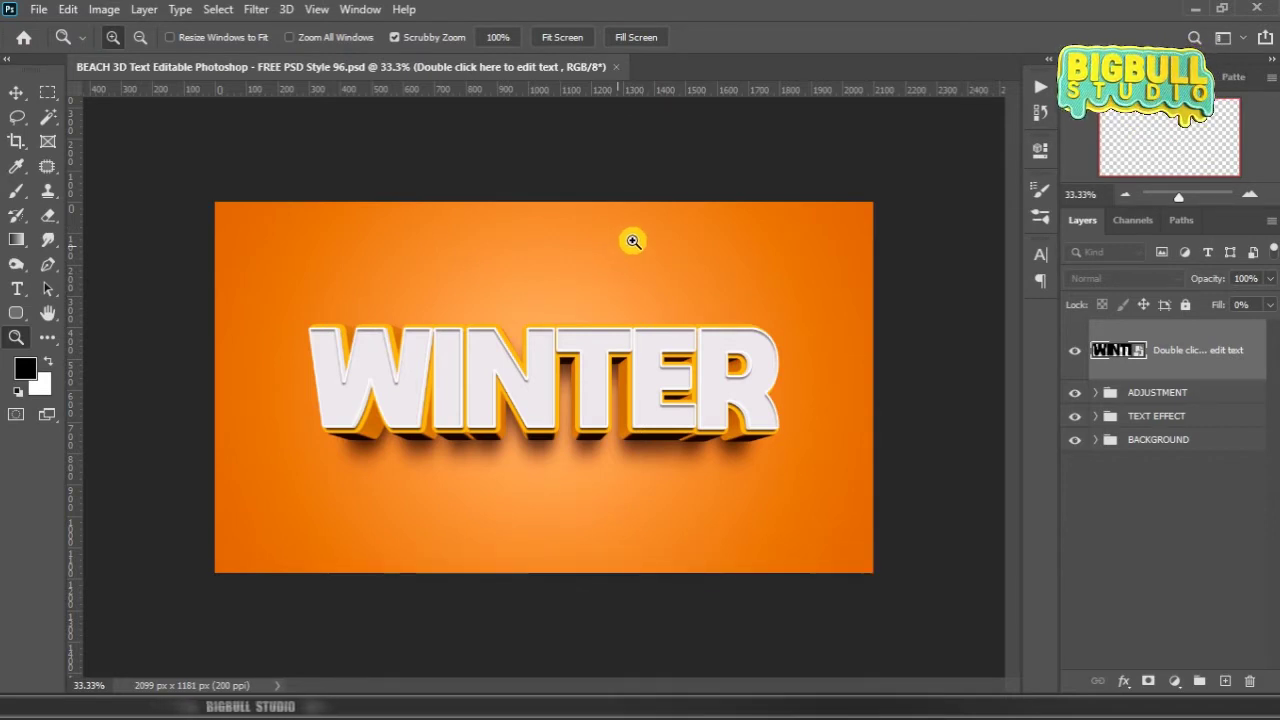
# Step: Fit the WINTER mockup canvas to the window and select the Text word-list file
pyautogui.rightClick(783, 291)
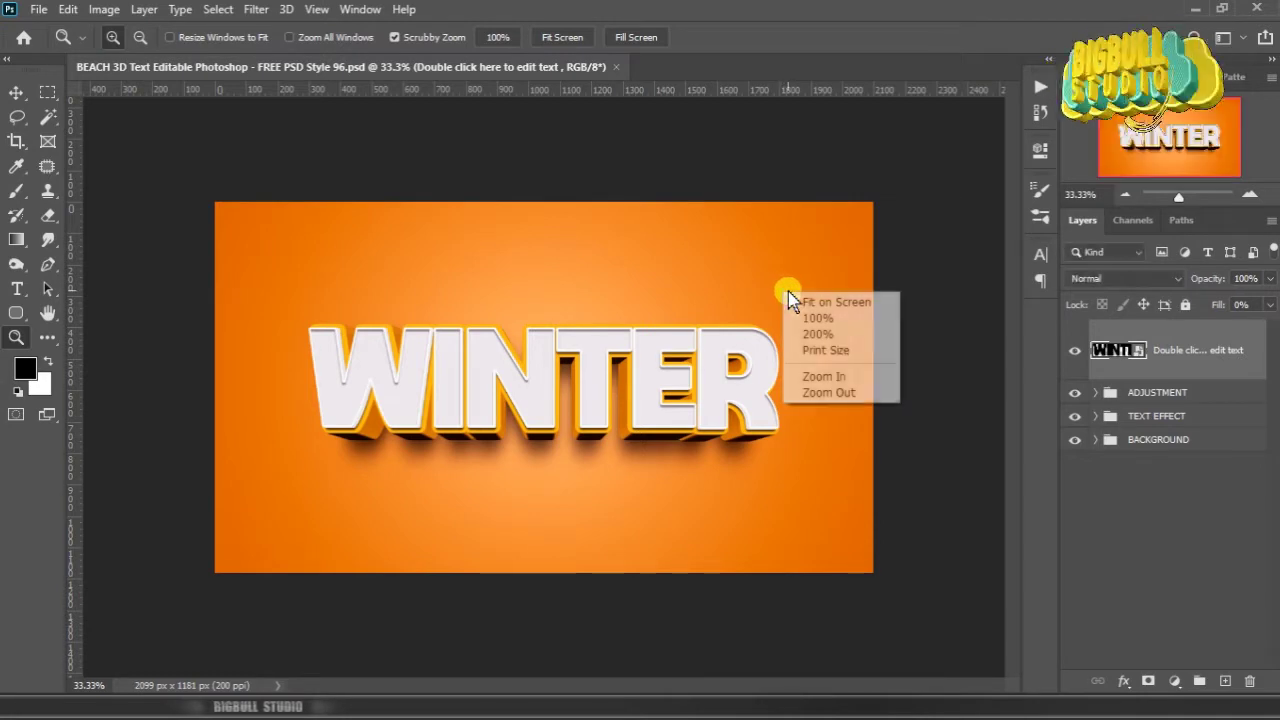
pyautogui.click(868, 302)
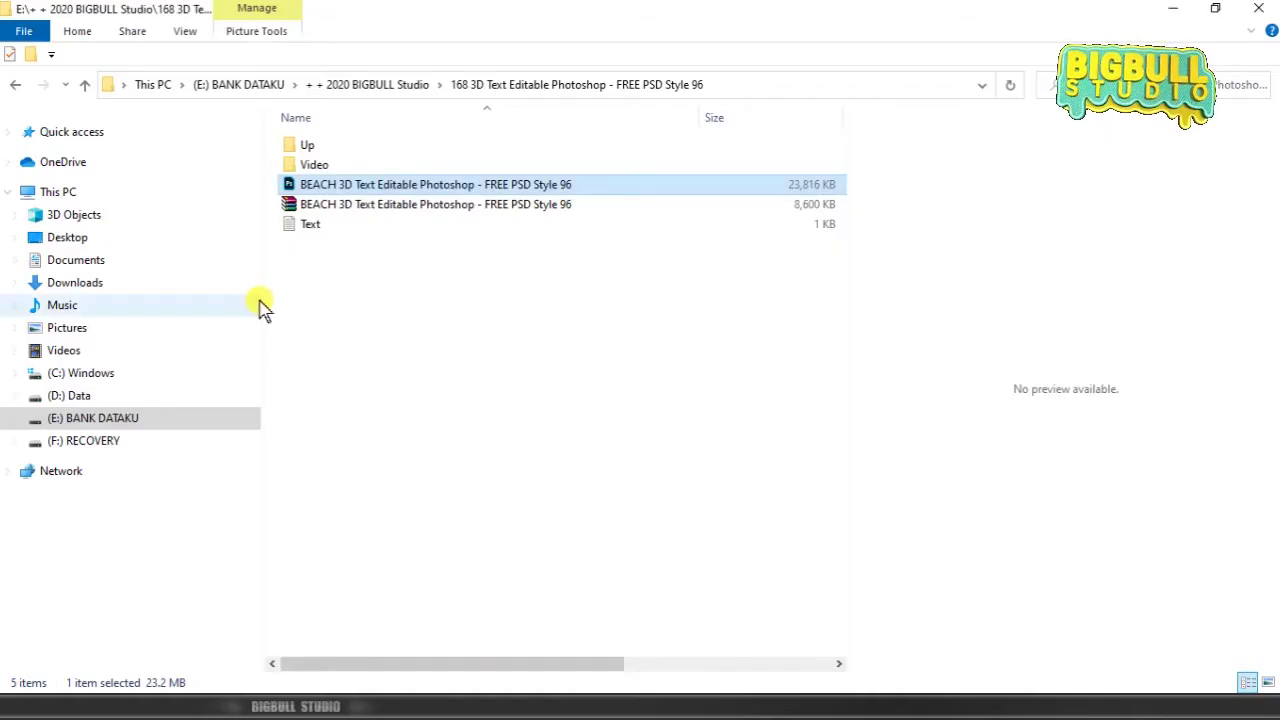
pyautogui.click(312, 230)
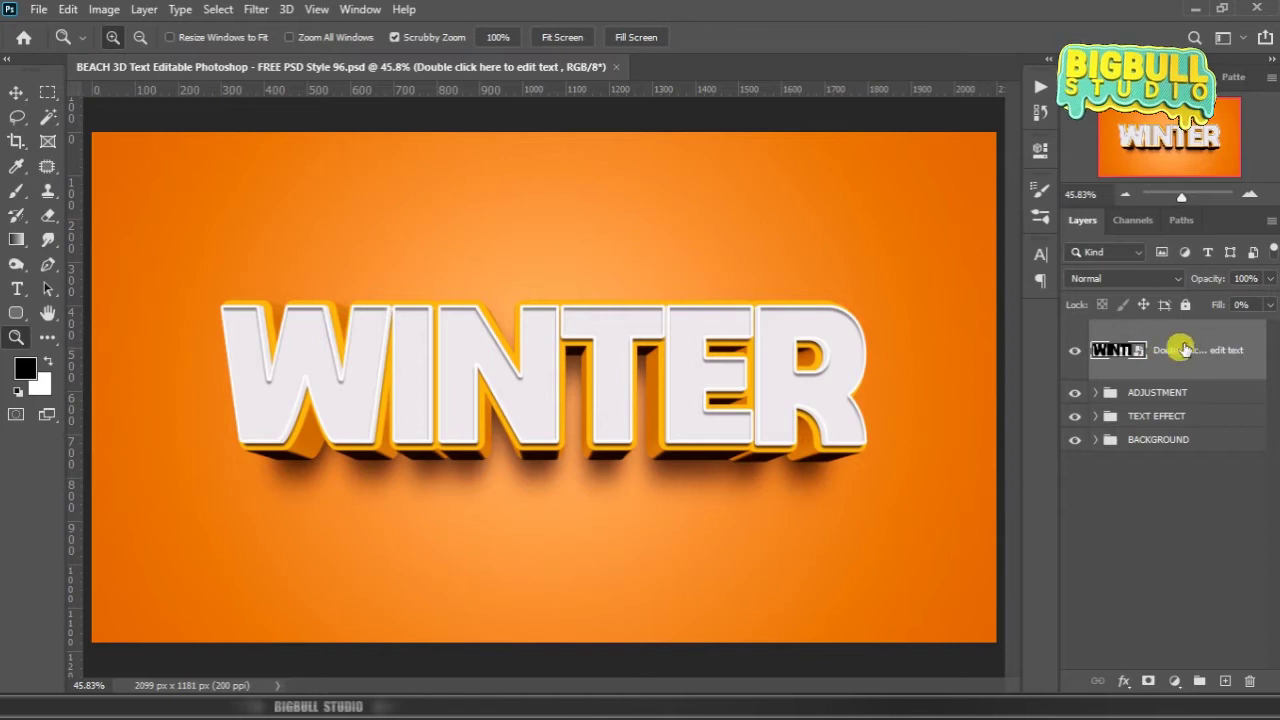
# Step: Open the text layer's smart object contents and copy PEACH from the Notepad word list
pyautogui.rightClick(1193, 345)
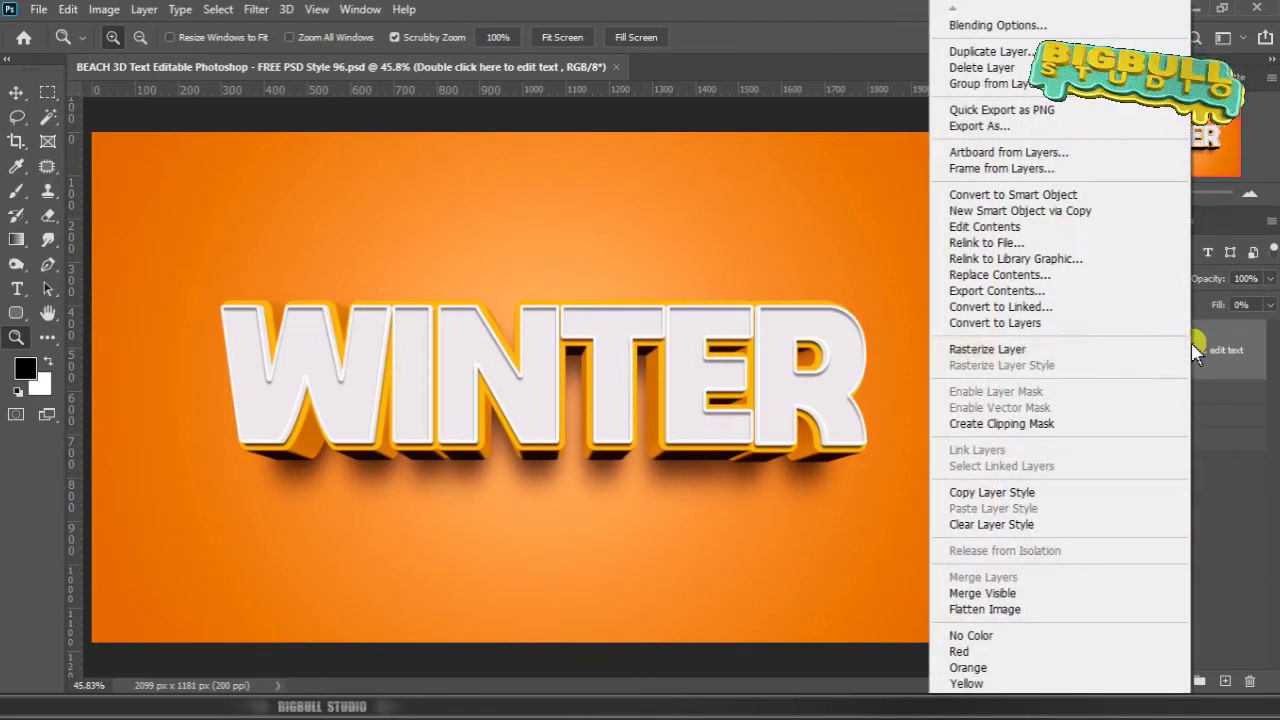
pyautogui.click(1141, 228)
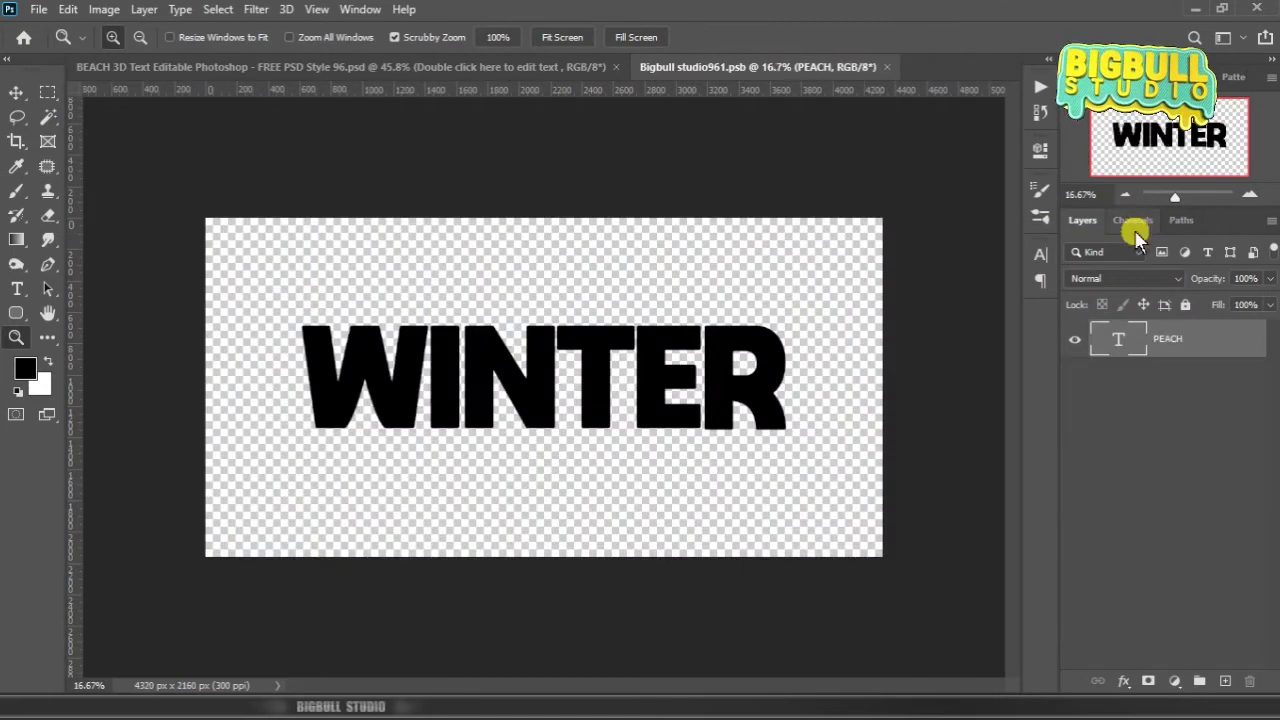
pyautogui.hotkey('alt', 'Tab')
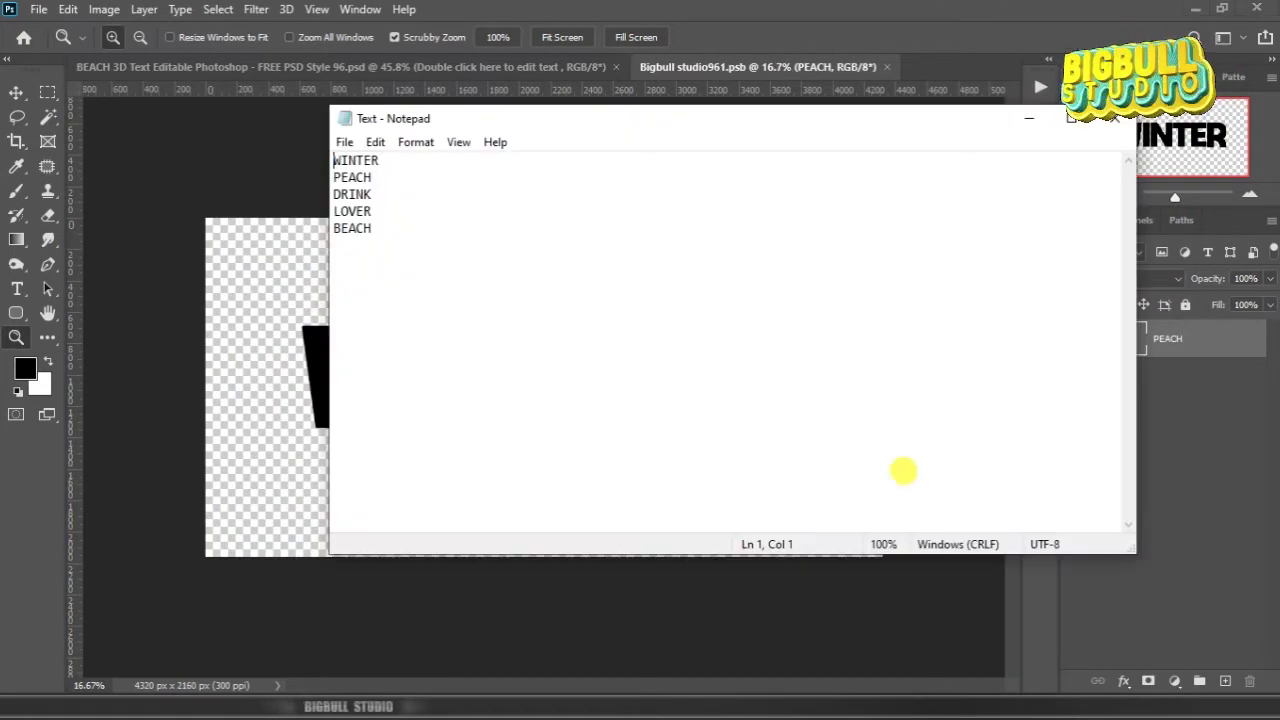
pyautogui.moveTo(1124, 546)
pyautogui.mouseDown()
pyautogui.moveTo(634, 302)
pyautogui.moveTo(652, 272)
pyautogui.mouseUp()
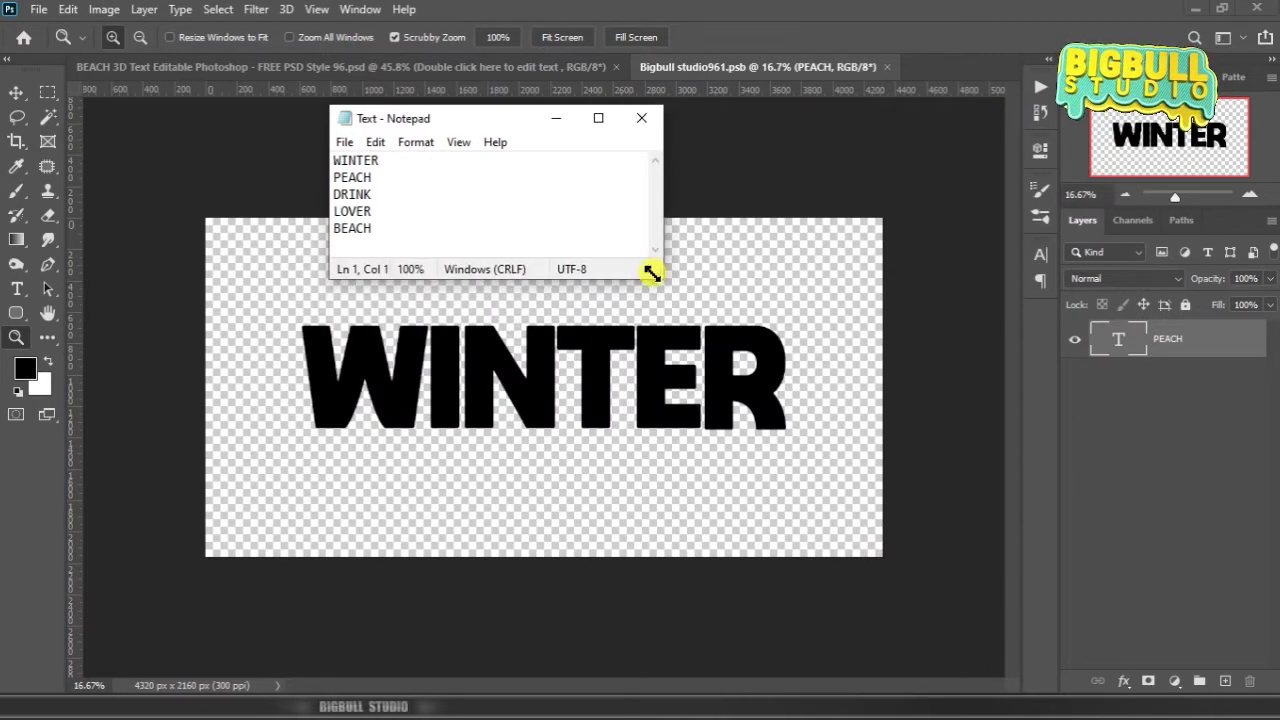
pyautogui.moveTo(467, 117)
pyautogui.mouseDown()
pyautogui.moveTo(1080, 449)
pyautogui.moveTo(1044, 440)
pyautogui.mouseUp()
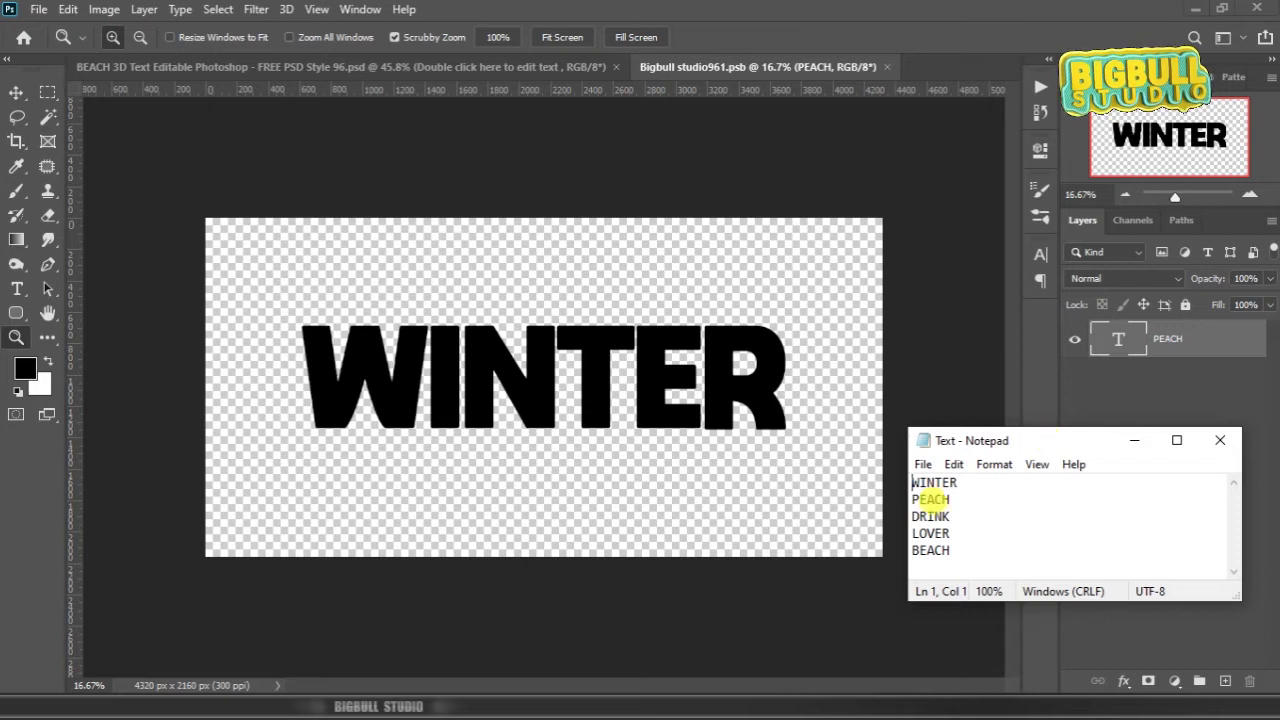
pyautogui.moveTo(946, 499); pyautogui.dragTo(912, 500)
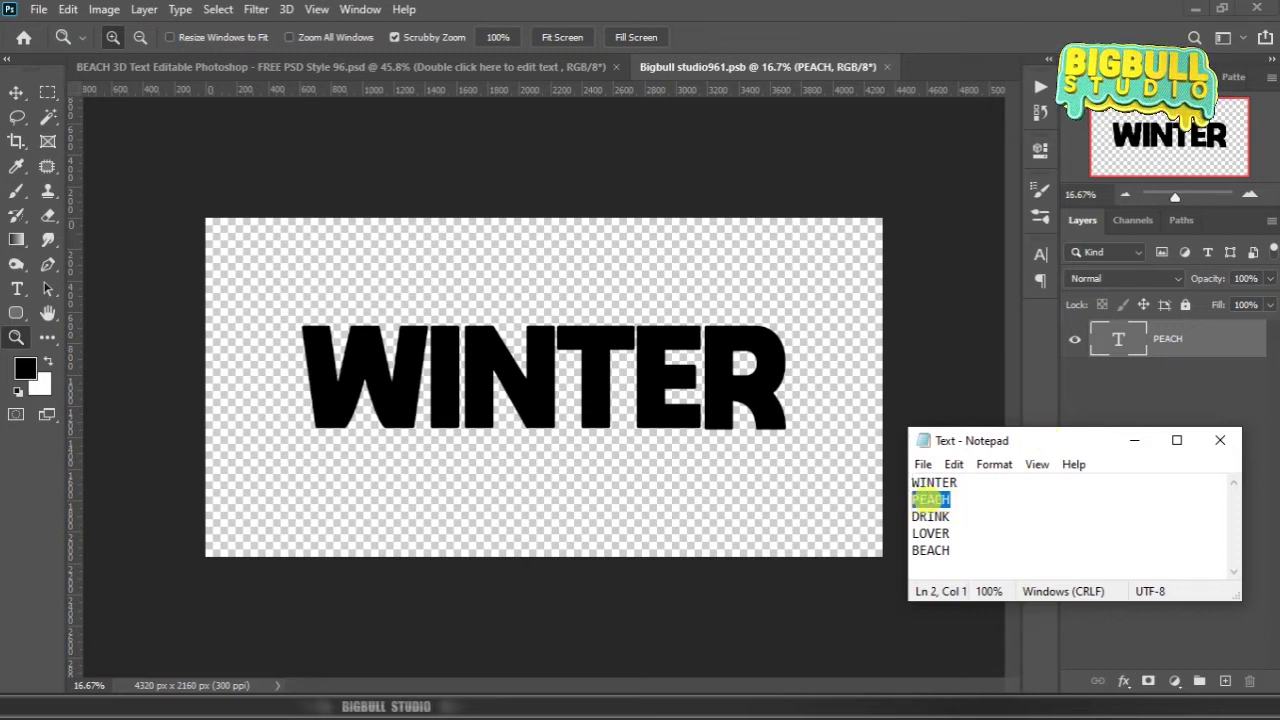
pyautogui.rightClick(913, 499)
pyautogui.click(1014, 275)
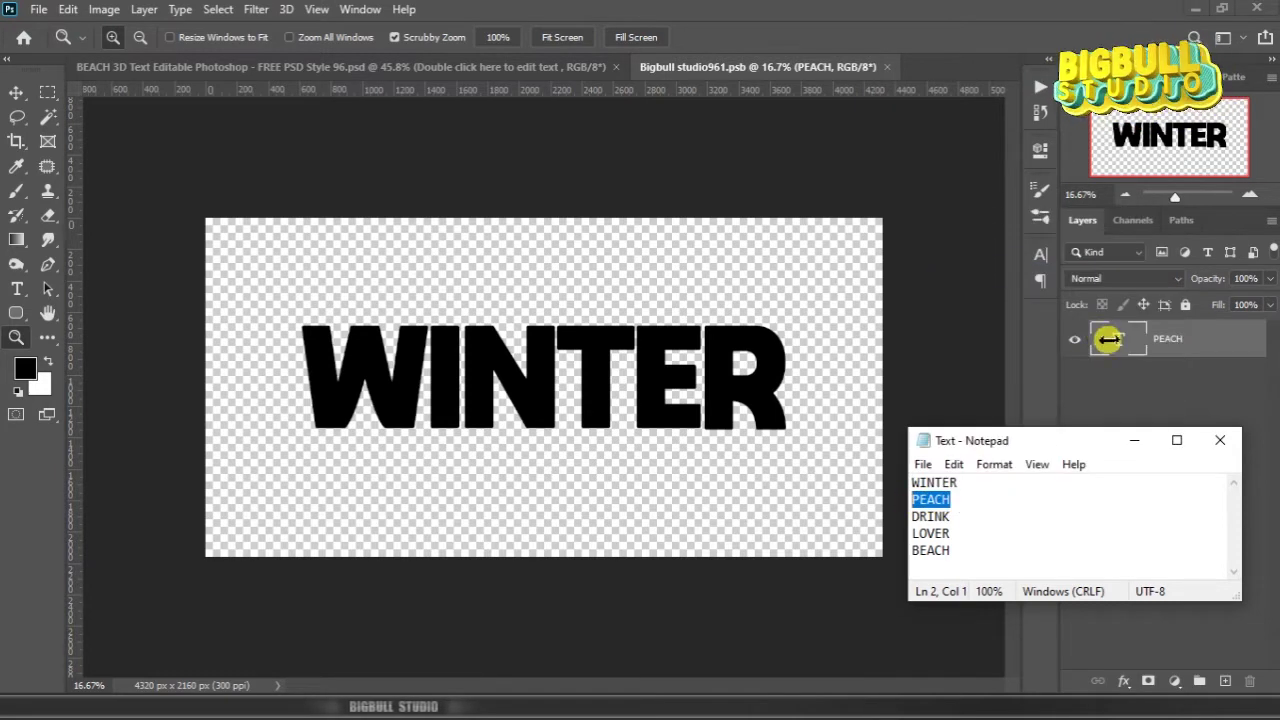
# Step: Replace WINTER with PEACH in the smart object text and close the .psb document
pyautogui.click(1110, 340)
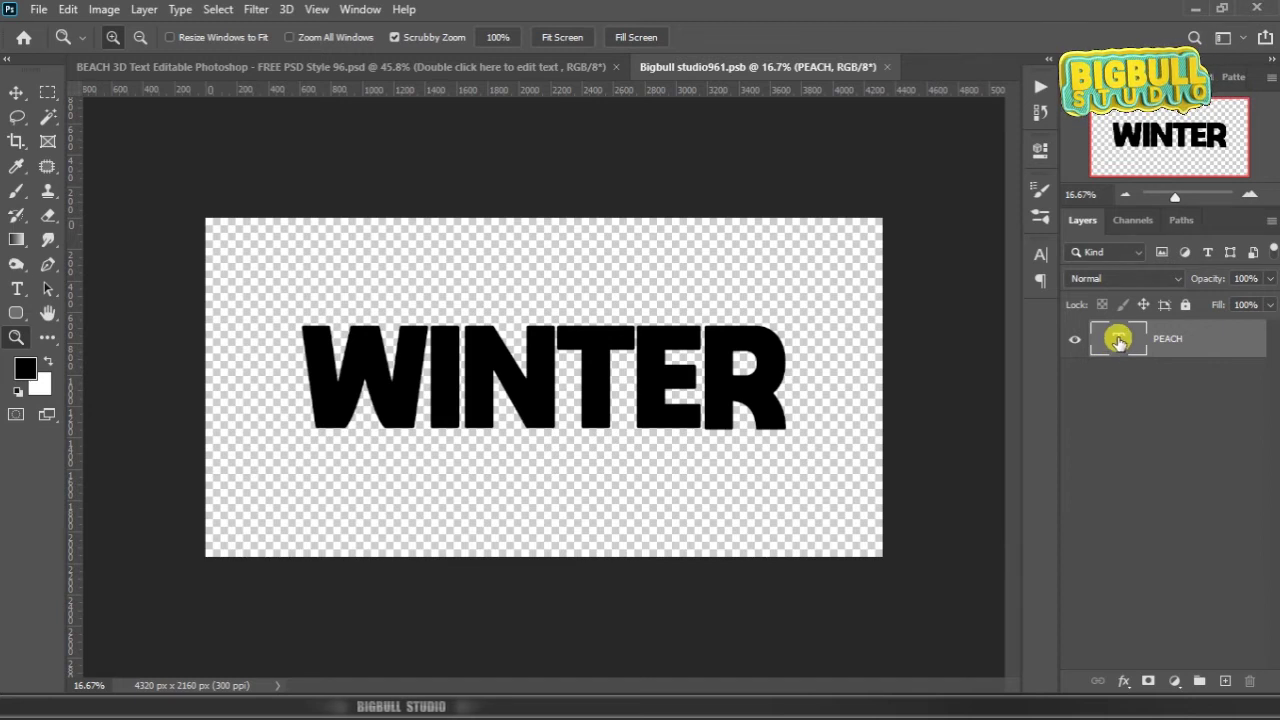
pyautogui.doubleClick(1118, 340)
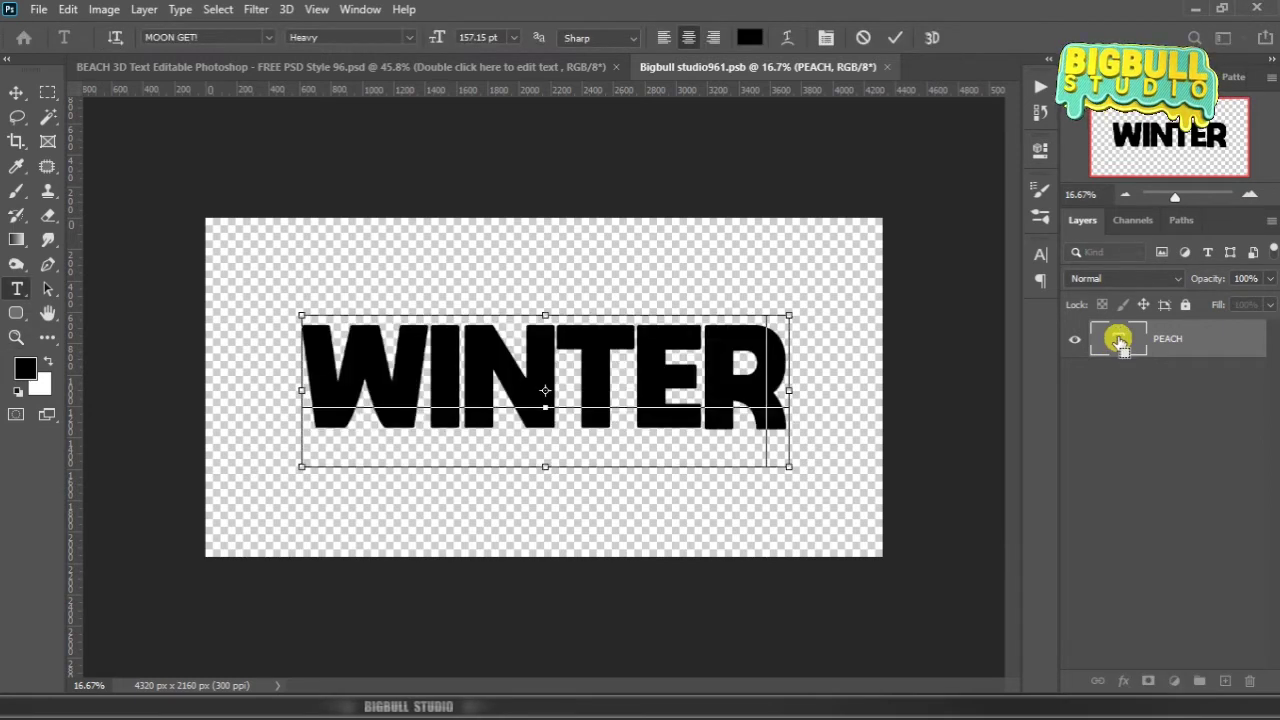
pyautogui.hotkey('ctrl', 'v')
pyautogui.click(1203, 340)
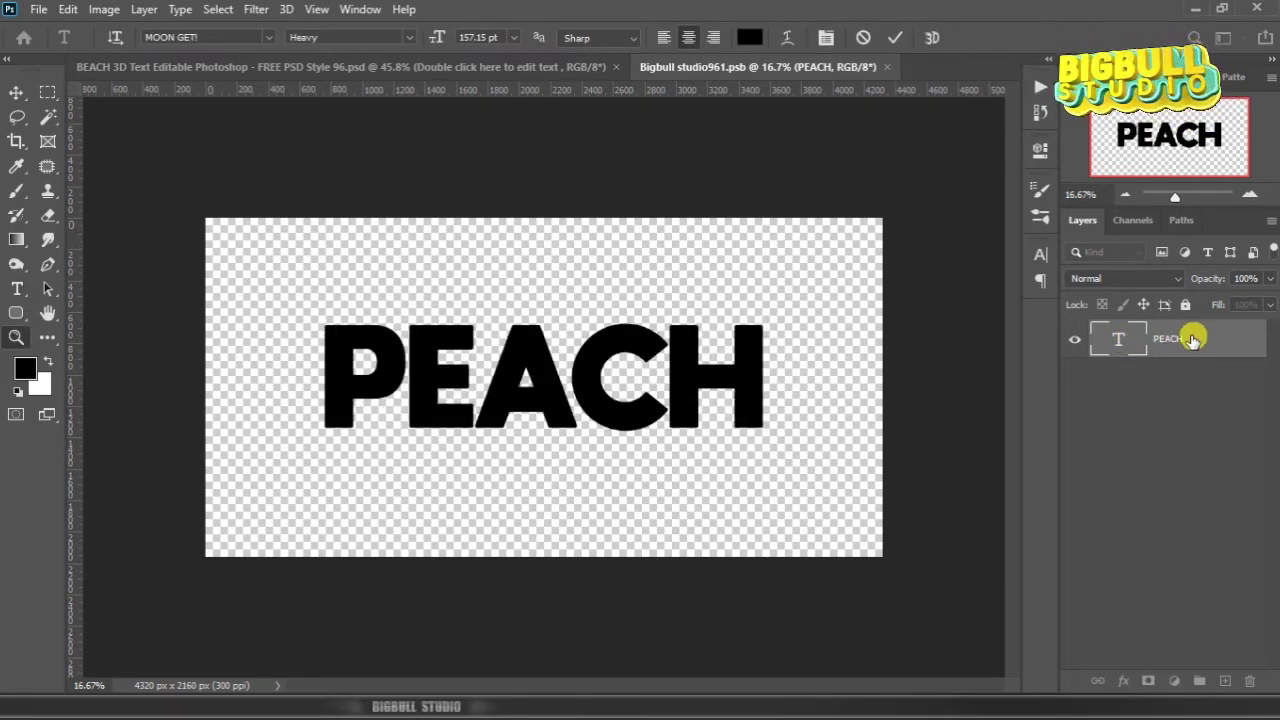
pyautogui.click(894, 67)
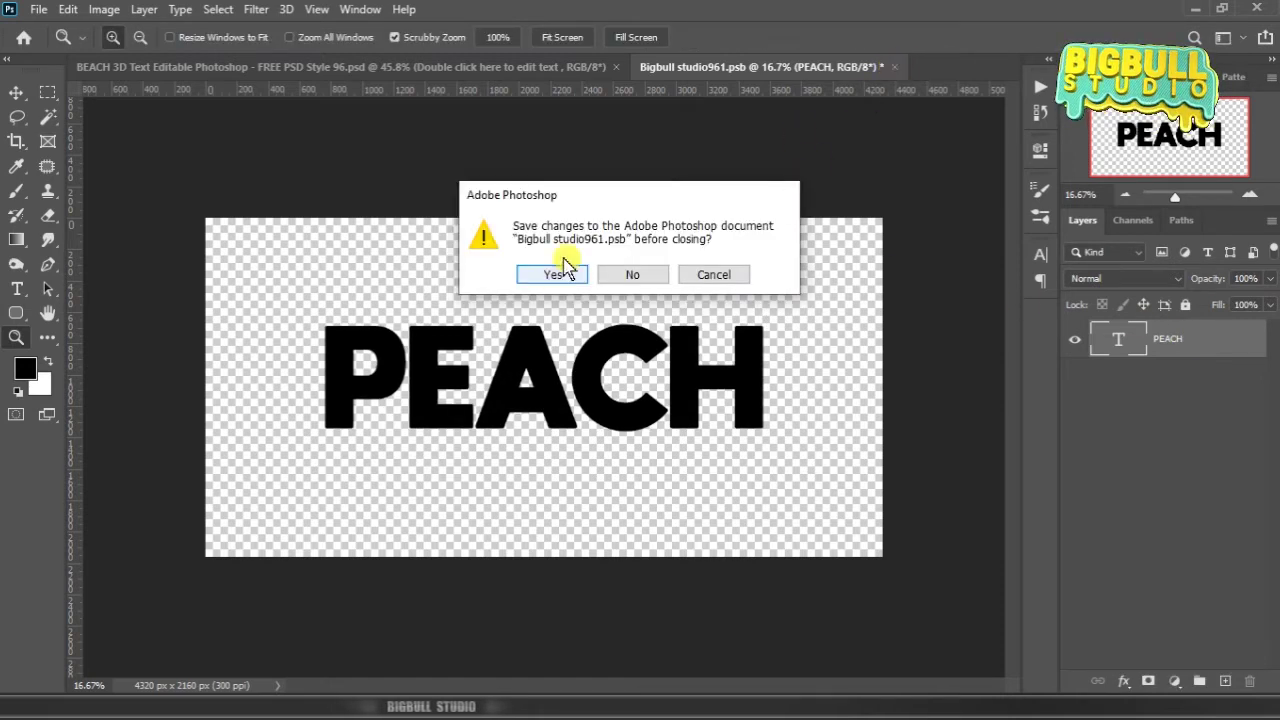
# Step: Save the smart object changes and deselect the layer to view PEACH in the mockup
pyautogui.click(580, 276)
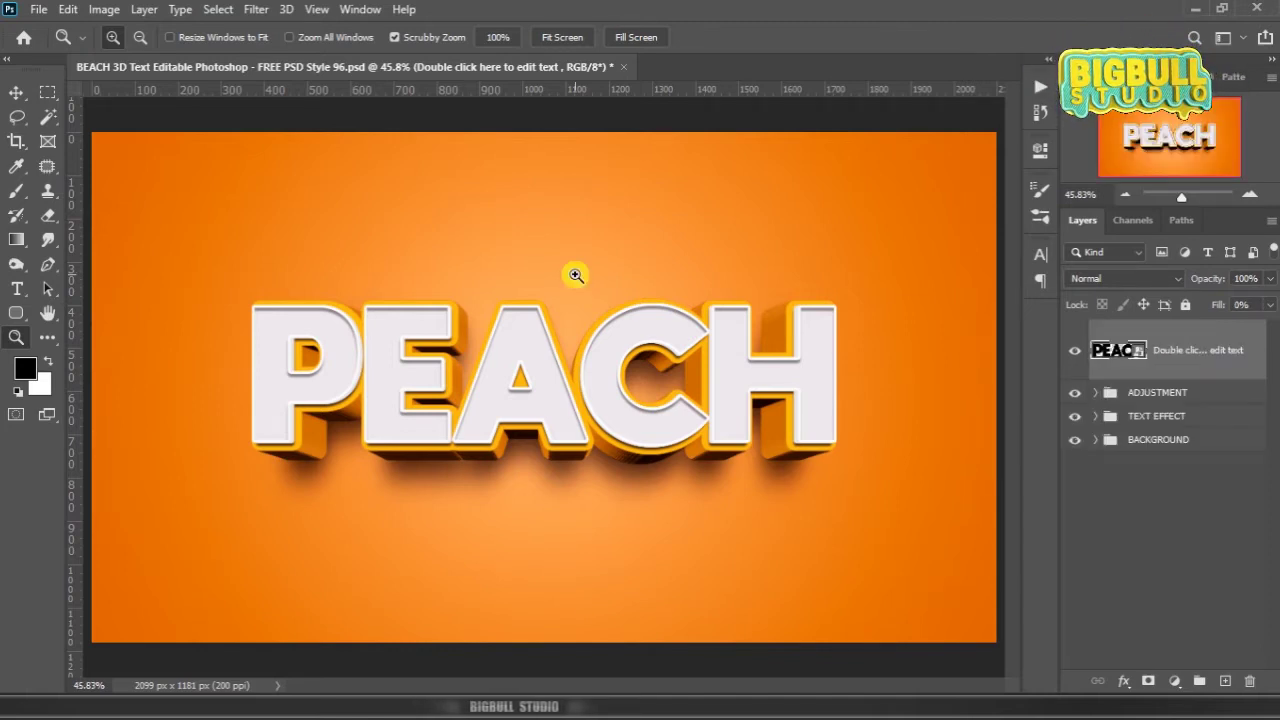
pyautogui.click(1182, 510)
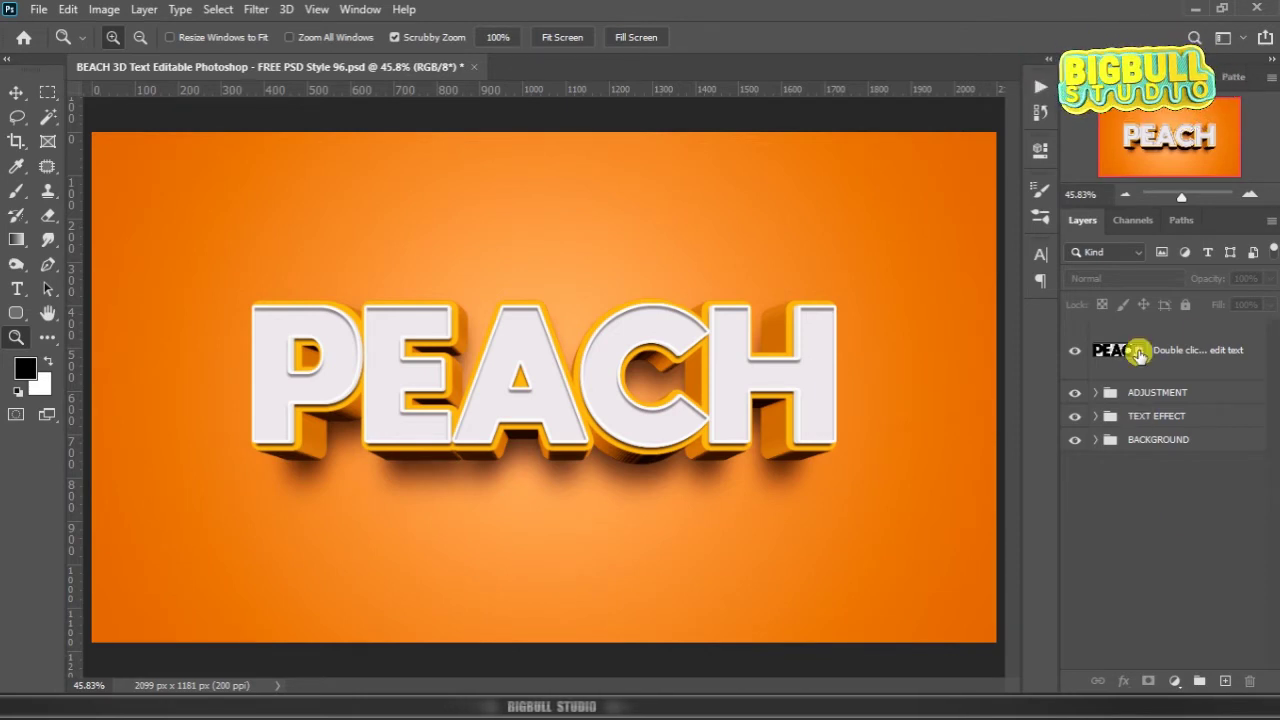
# Step: Open the smart object contents and copy DRINK from the Notepad word list
pyautogui.rightClick(1190, 350)
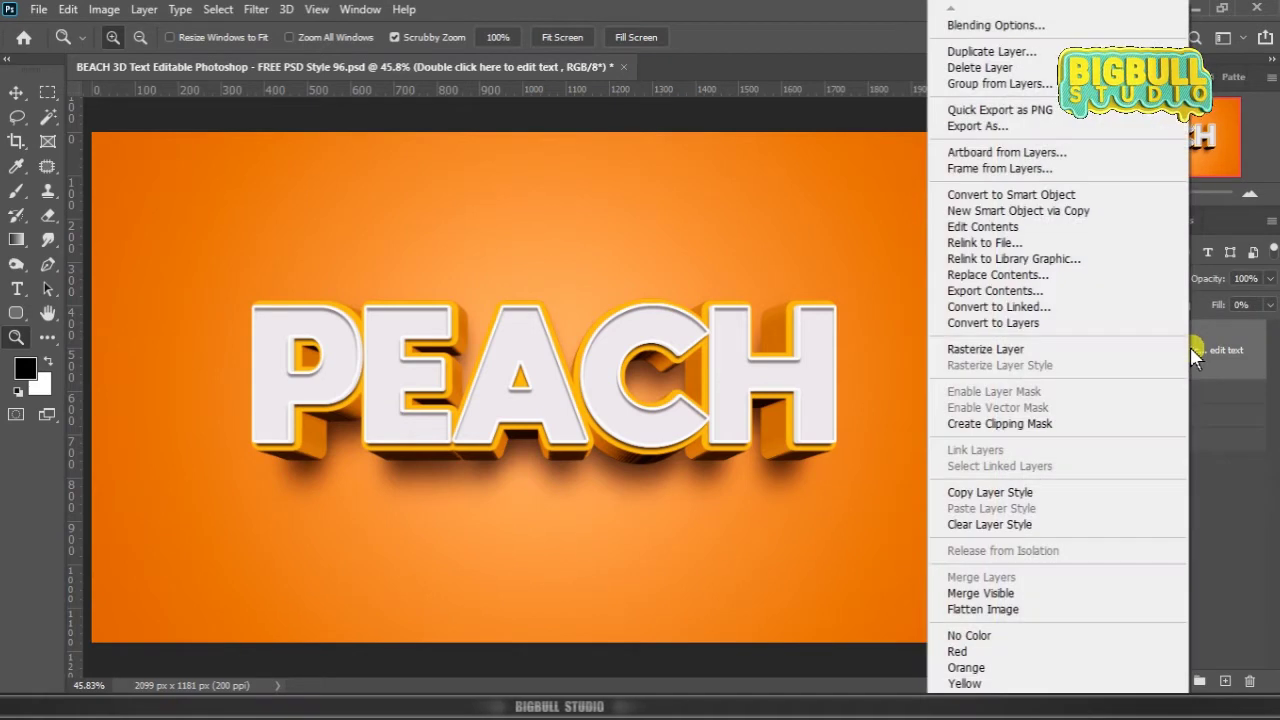
pyautogui.click(1093, 237)
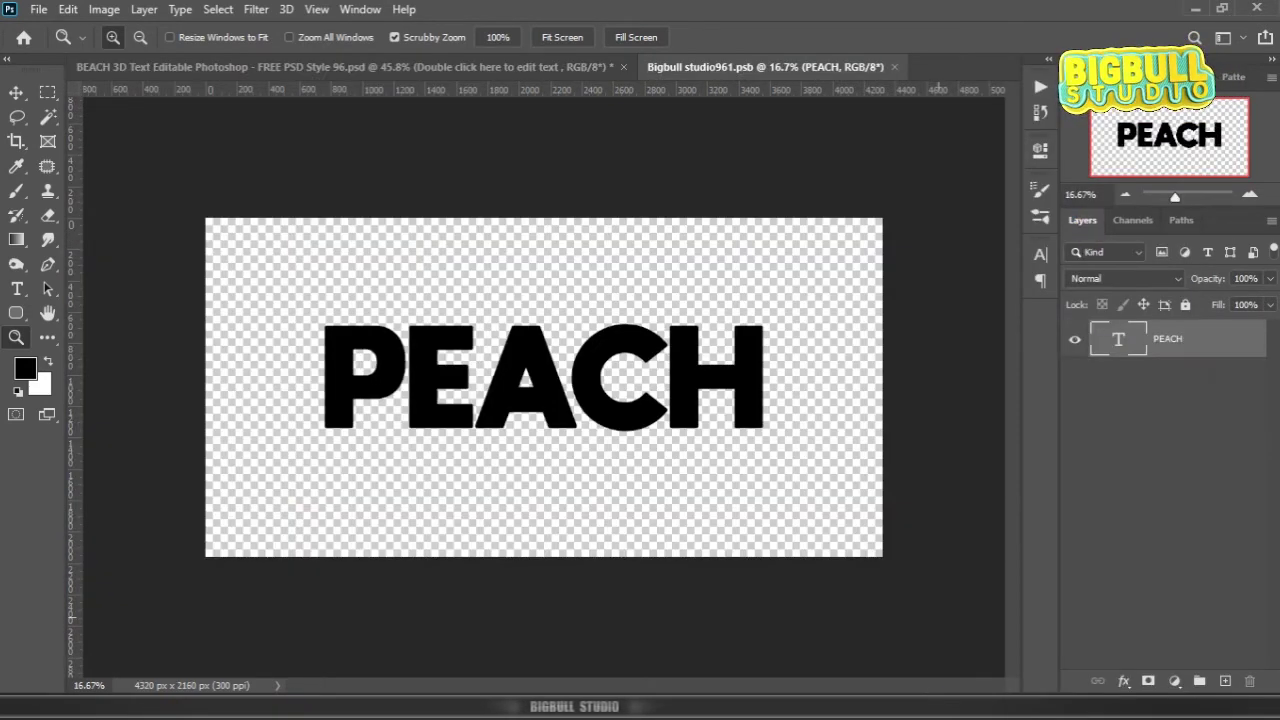
pyautogui.hotkey('alt', 'Tab')
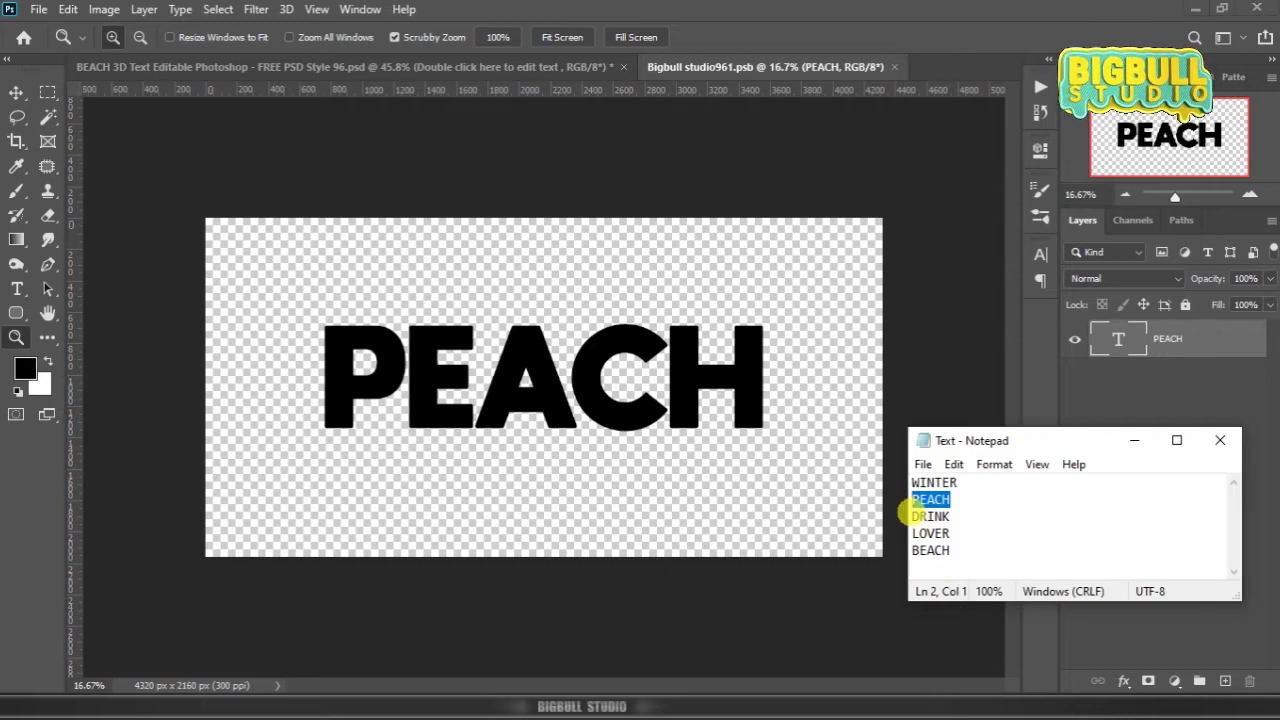
pyautogui.doubleClick(915, 516)
pyautogui.rightClick(940, 516)
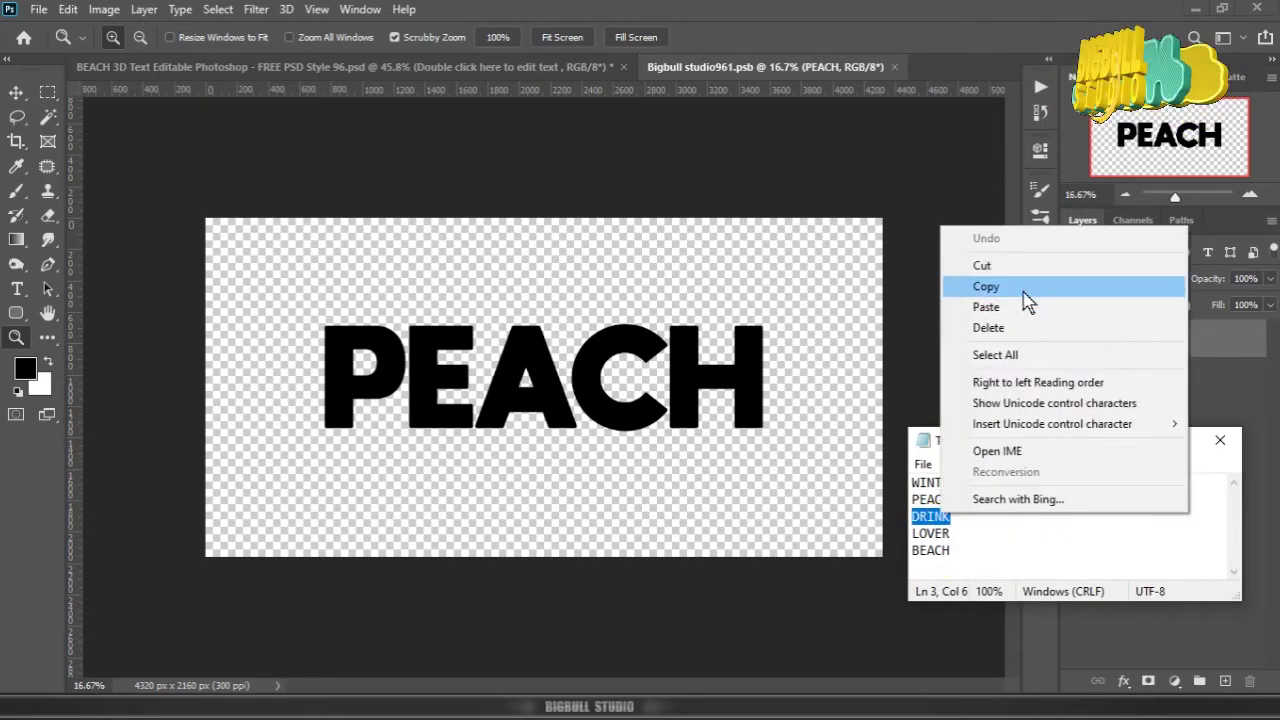
pyautogui.click(1053, 288)
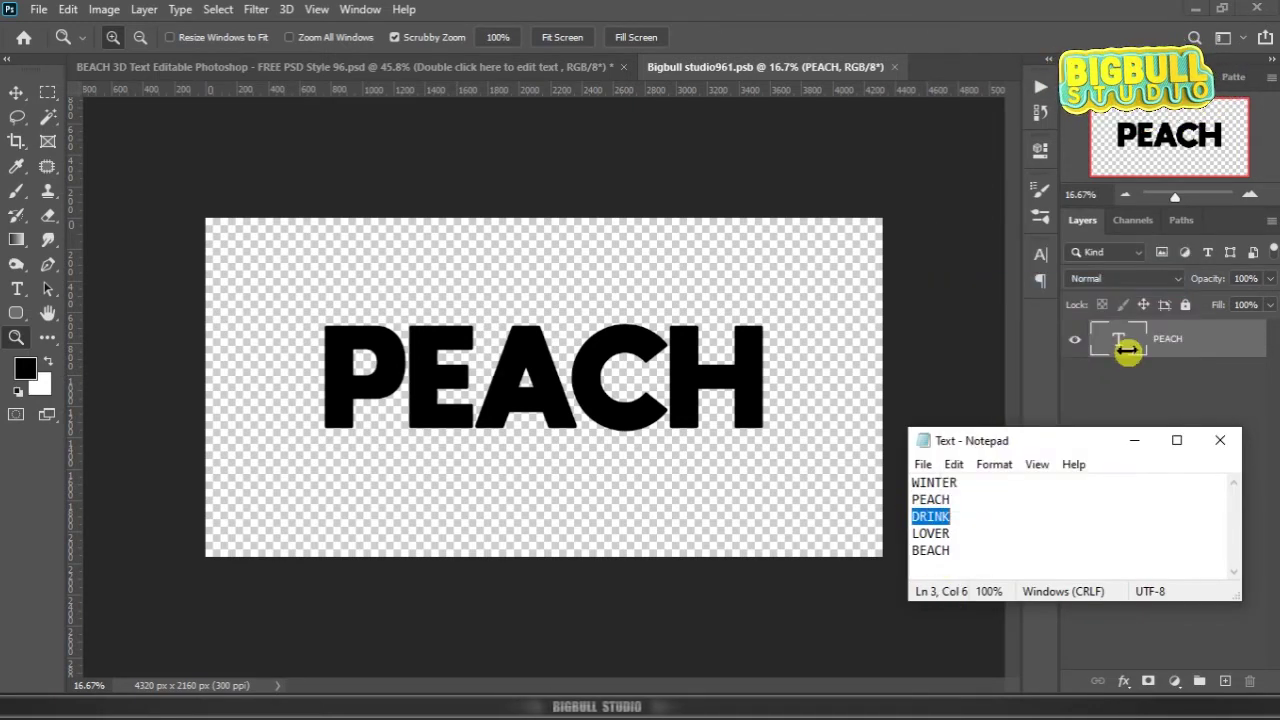
# Step: Replace the PEACH text with DRINK and commit the edit
pyautogui.click(1119, 343)
pyautogui.doubleClick(1119, 342)
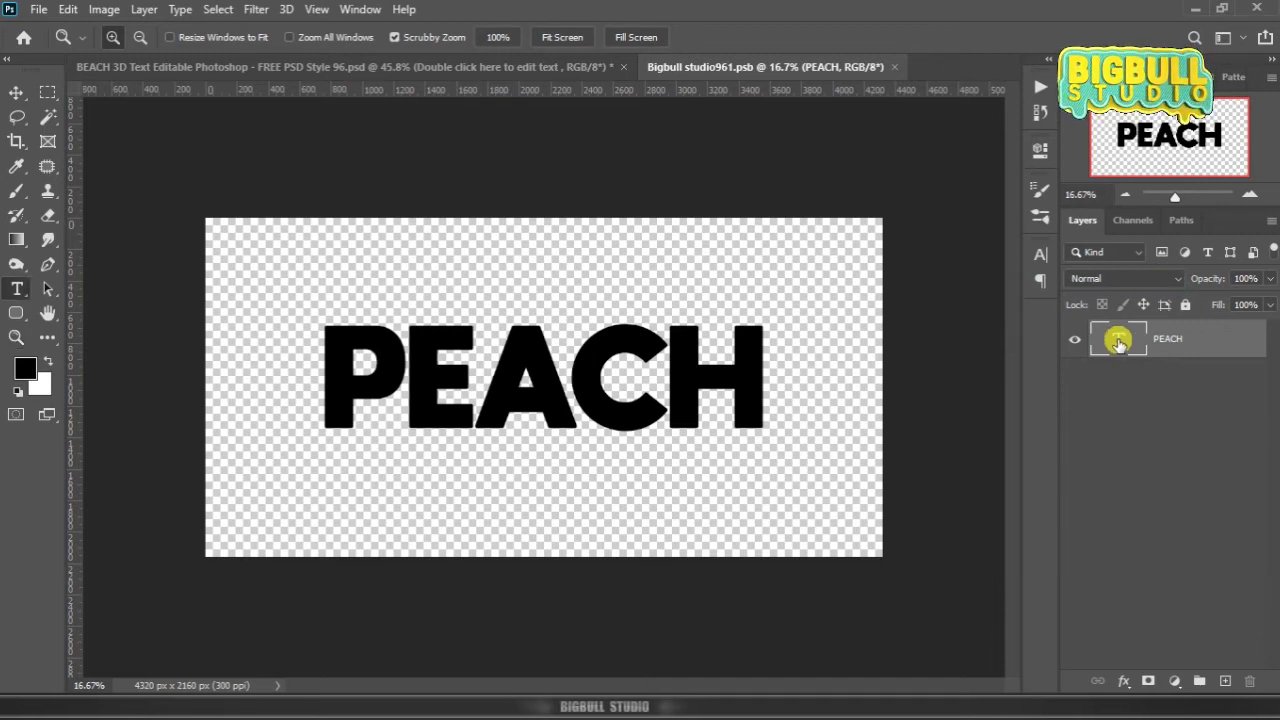
pyautogui.hotkey('ctrl', 'v')
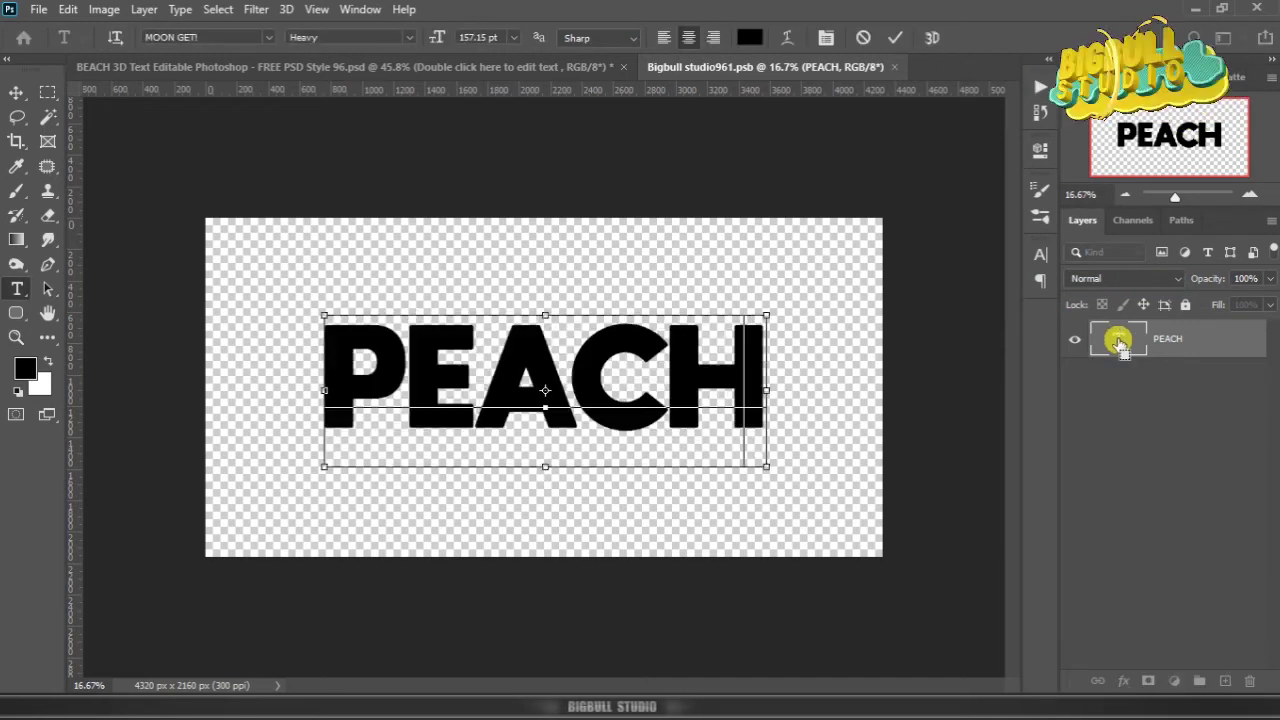
pyautogui.hotkey('ctrl', 'Return')
pyautogui.click(1165, 385)
pyautogui.press('z')
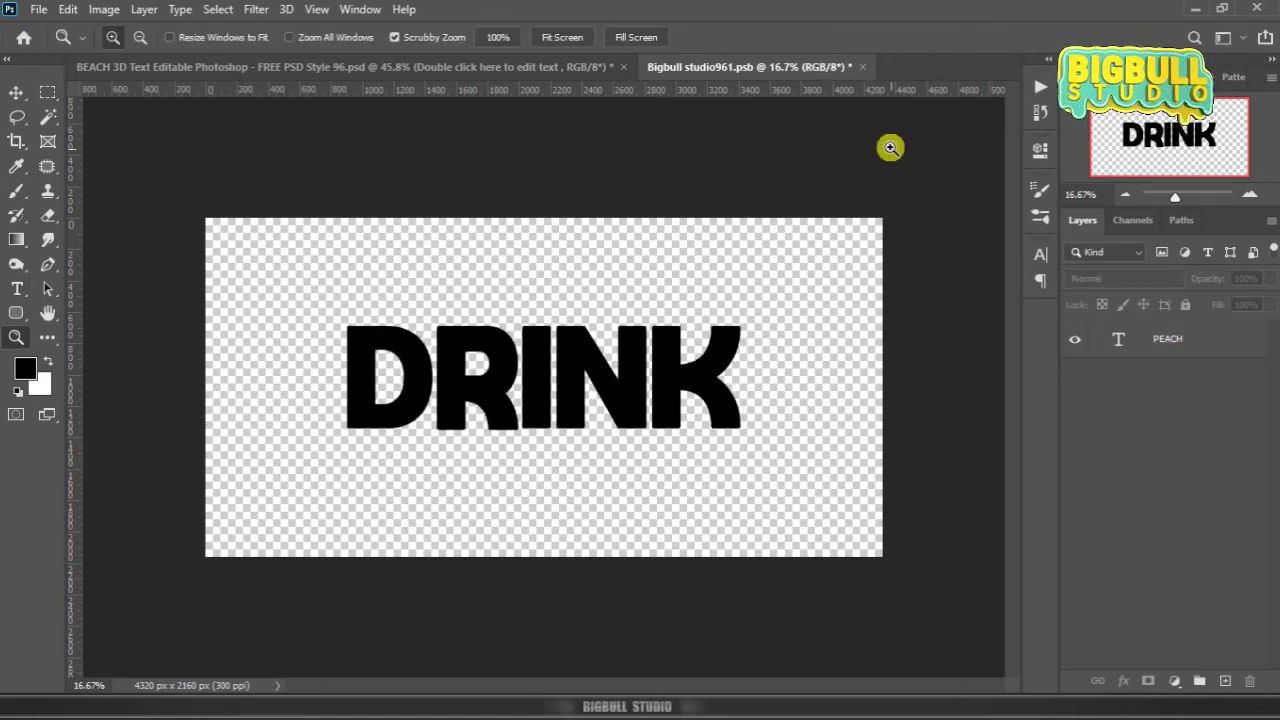
# Step: Close the .psb, saving the changes, and return to the mockup document
pyautogui.click(862, 67)
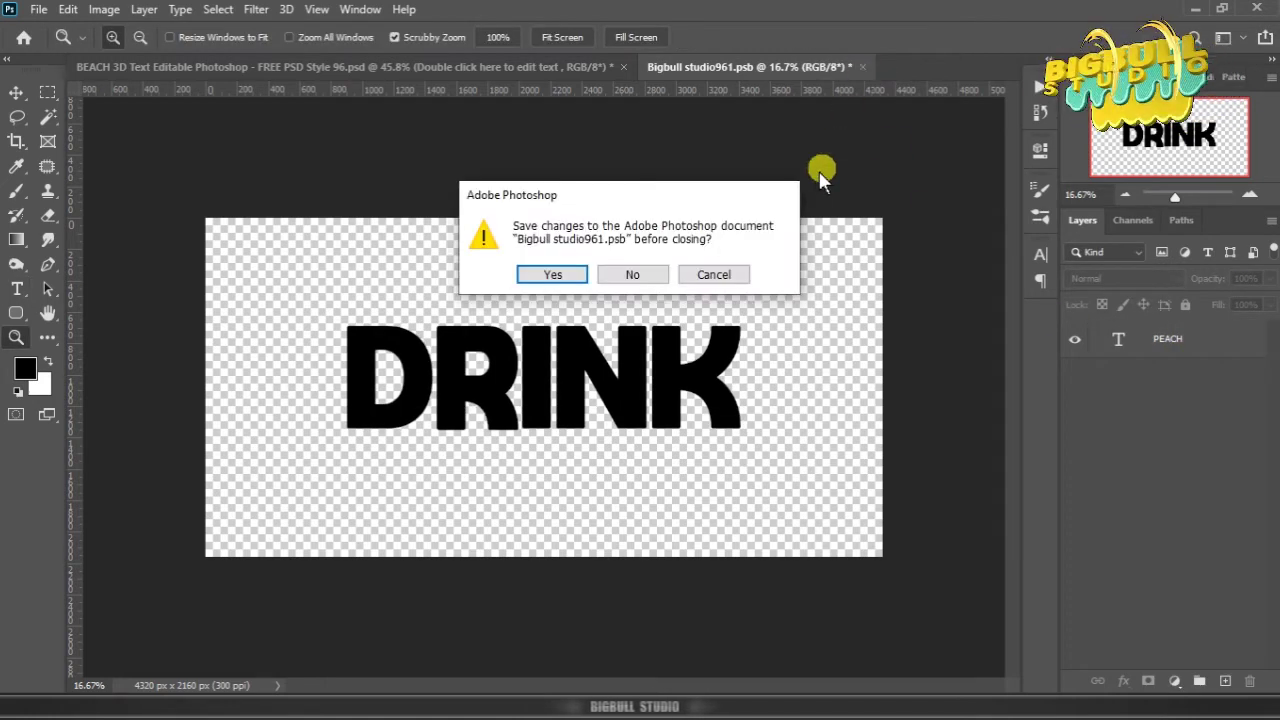
pyautogui.click(577, 272)
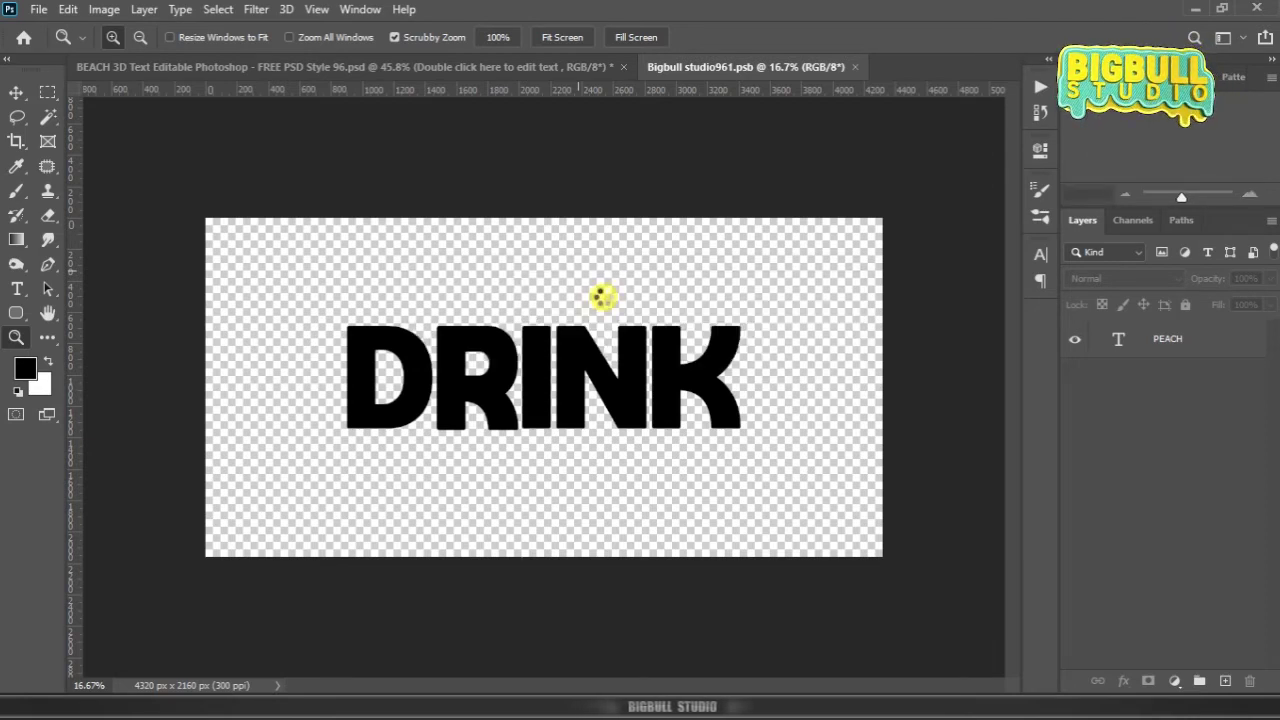
pyautogui.hotkey('ctrl', 'w')
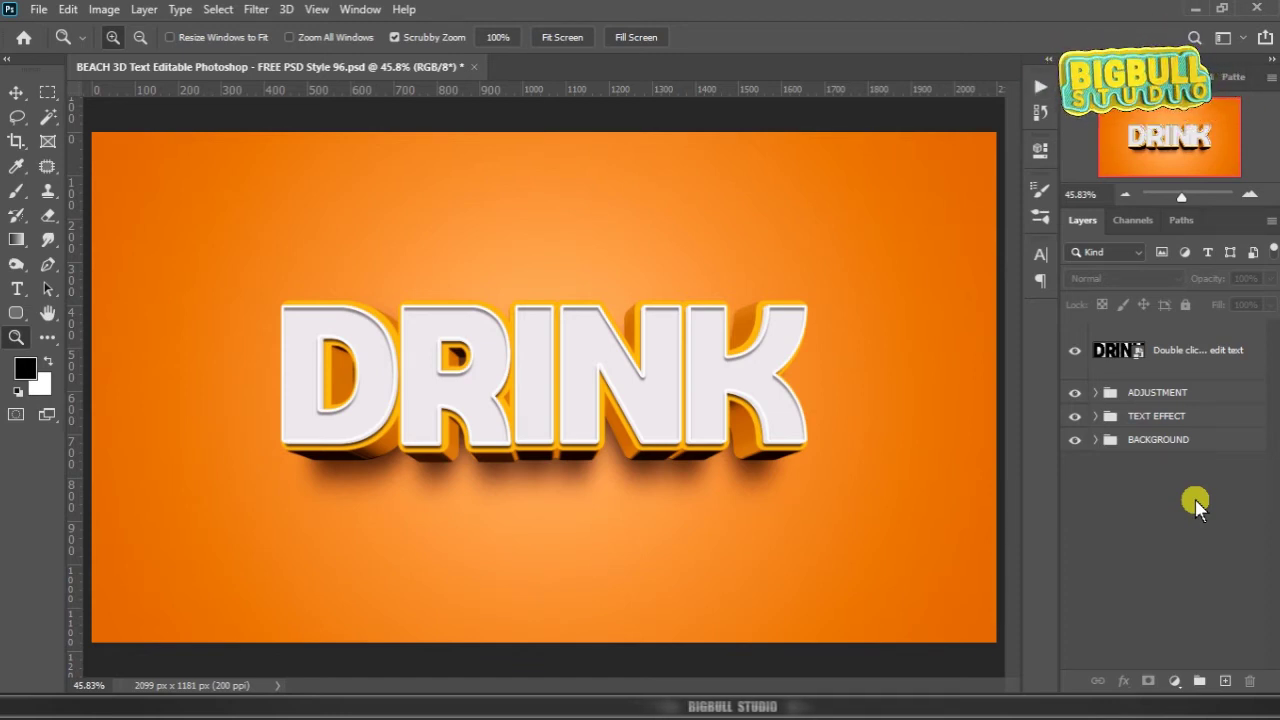
# Step: Open the text layer's smart object contents and copy LOVER from the word list
pyautogui.click(1193, 350)
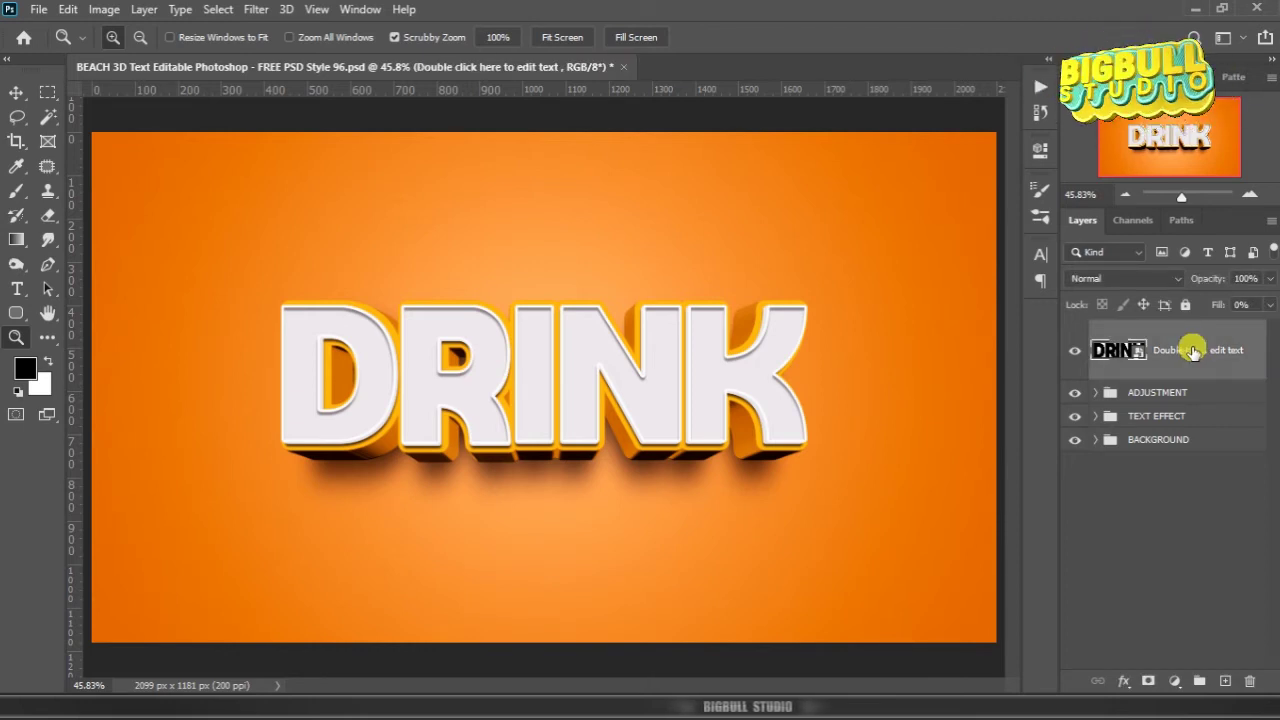
pyautogui.rightClick(1193, 350)
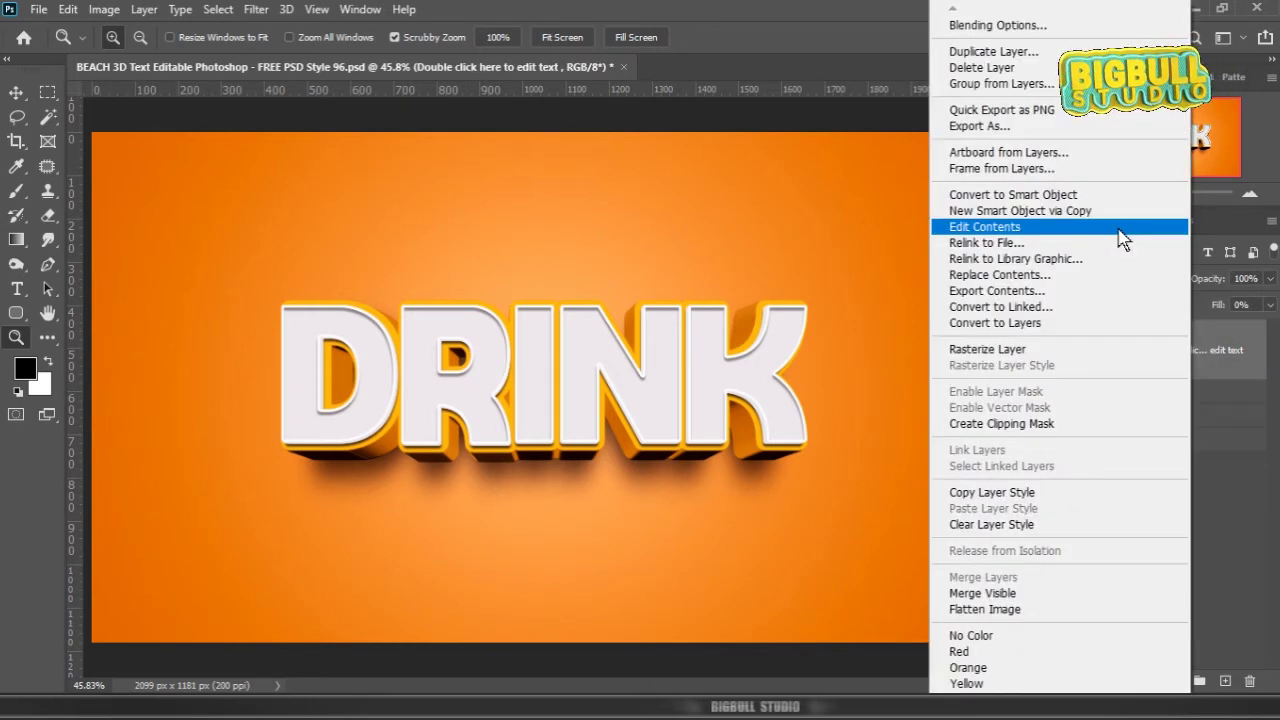
pyautogui.click(1122, 238)
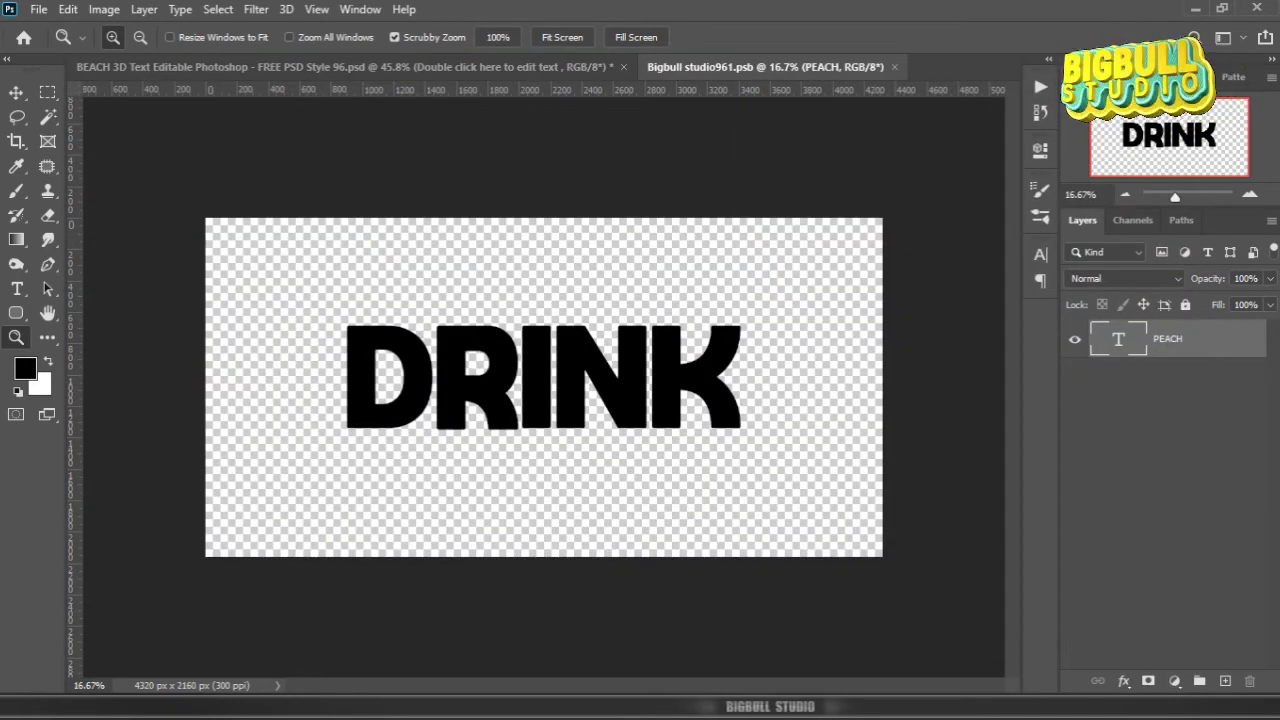
pyautogui.hotkey('alt', 'Tab')
pyautogui.doubleClick(932, 533)
pyautogui.hotkey('ctrl', 'c')
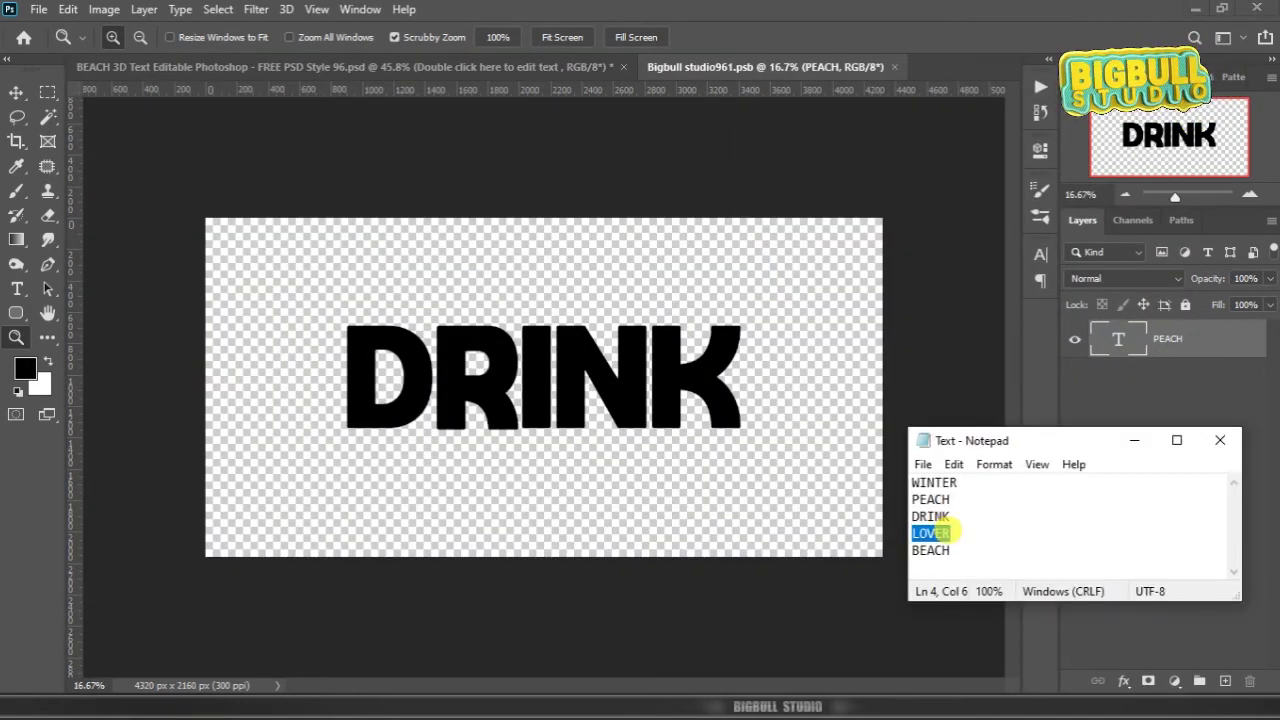
pyautogui.moveTo(932, 533); pyautogui.dragTo(1130, 345)
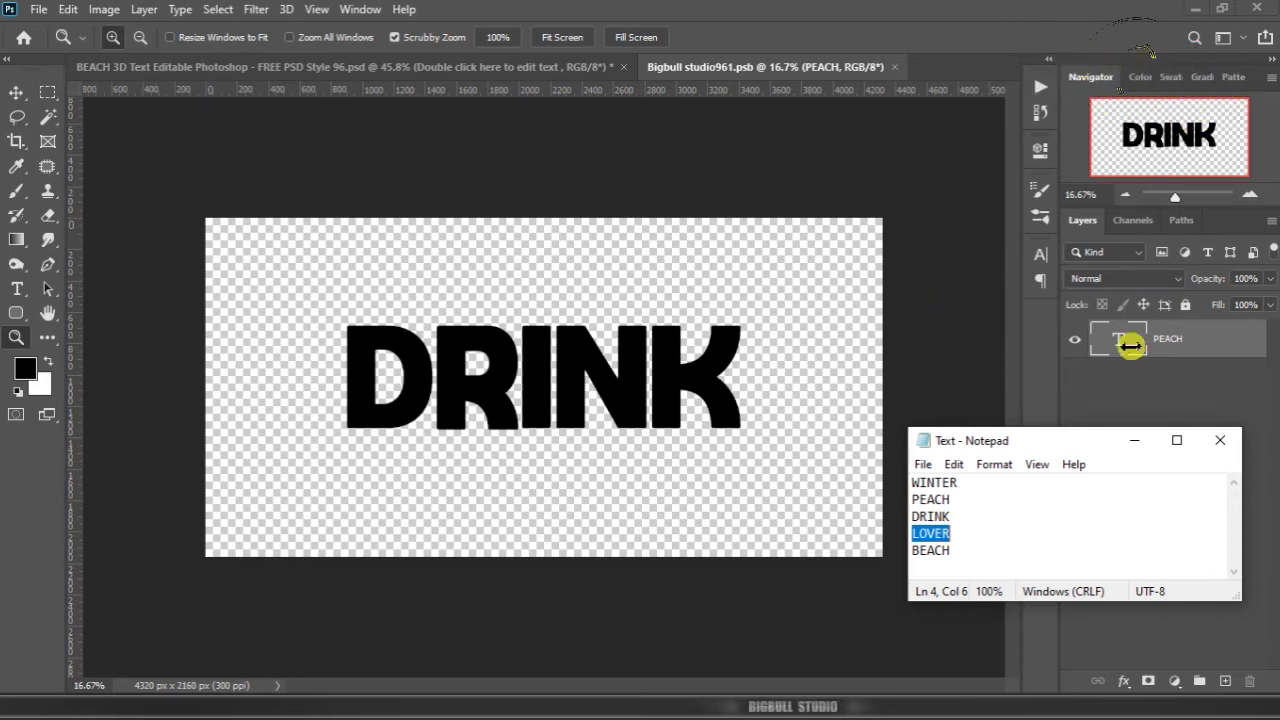
# Step: Paste LOVER over DRINK, commit, then save and close the .psb
pyautogui.doubleClick(1116, 342)
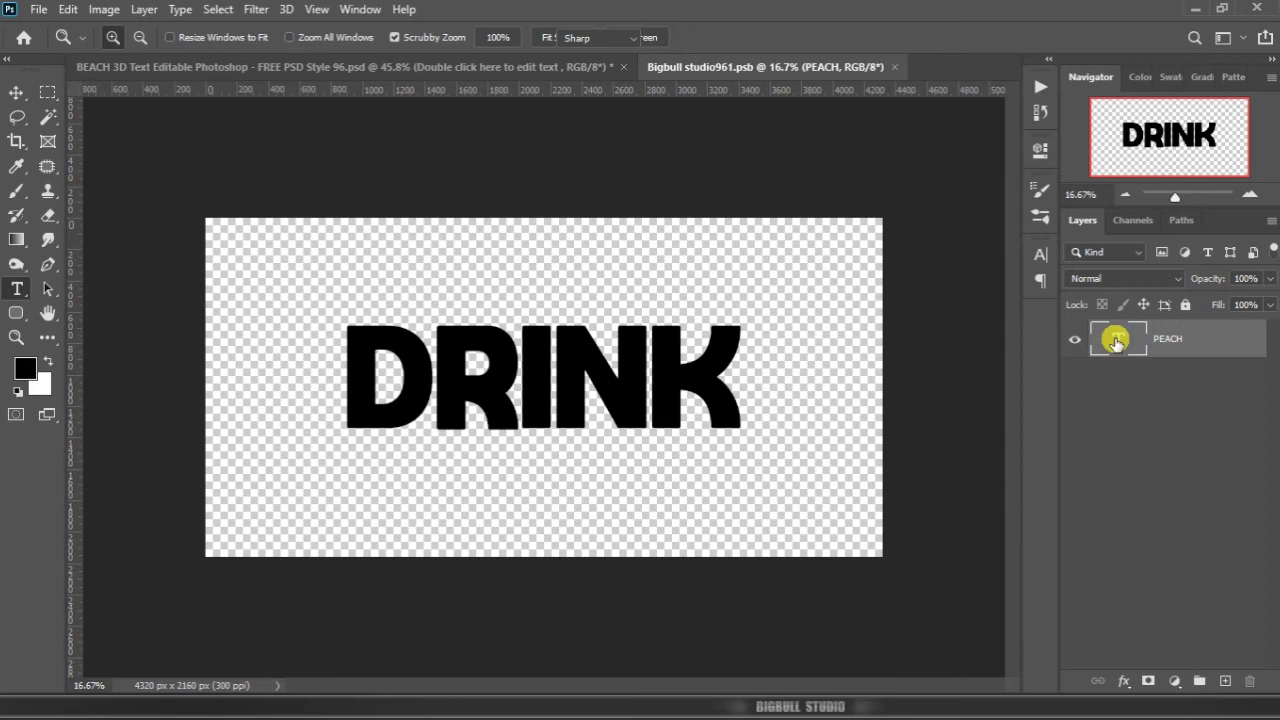
pyautogui.hotkey('ctrl', 'v')
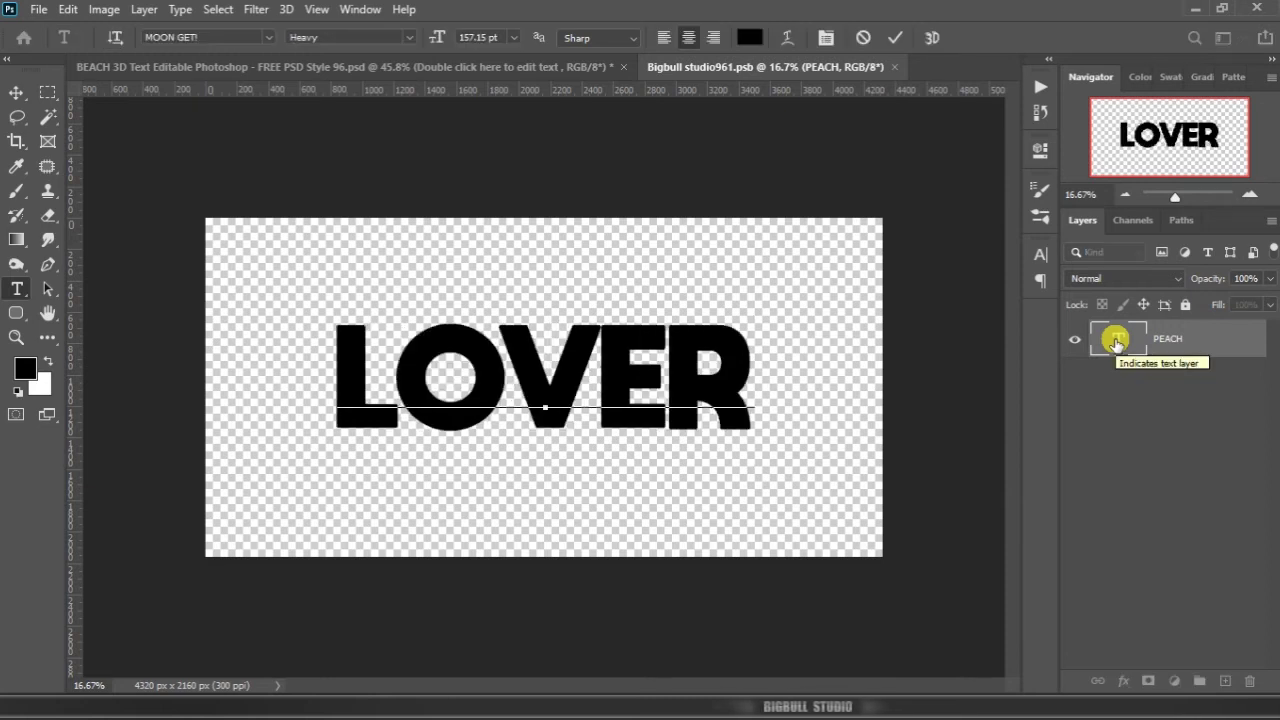
pyautogui.click(894, 38)
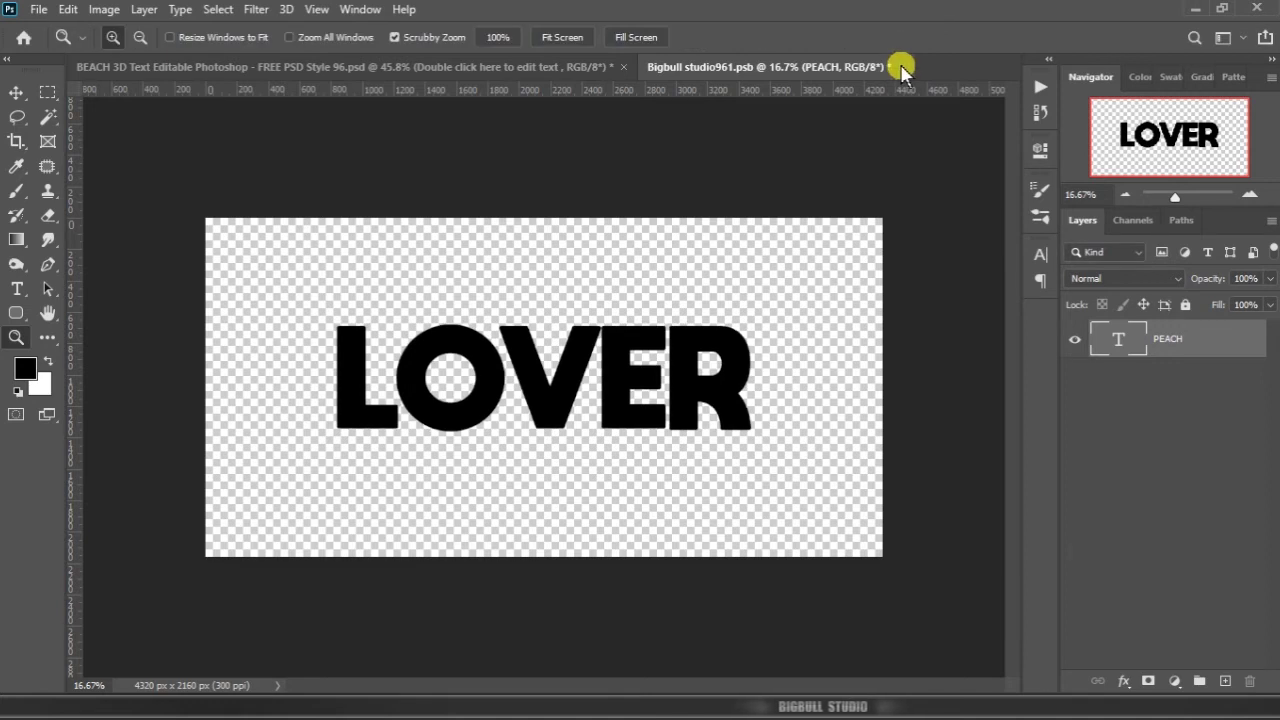
pyautogui.click(901, 67)
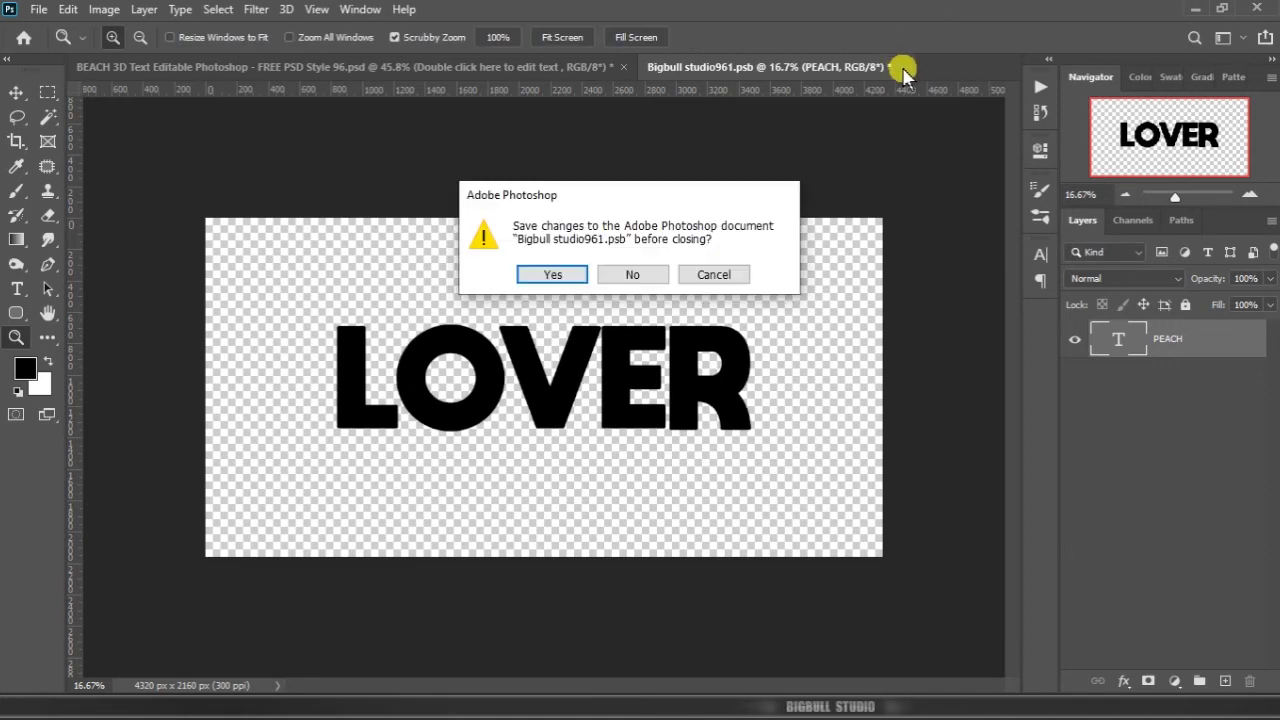
pyautogui.click(570, 279)
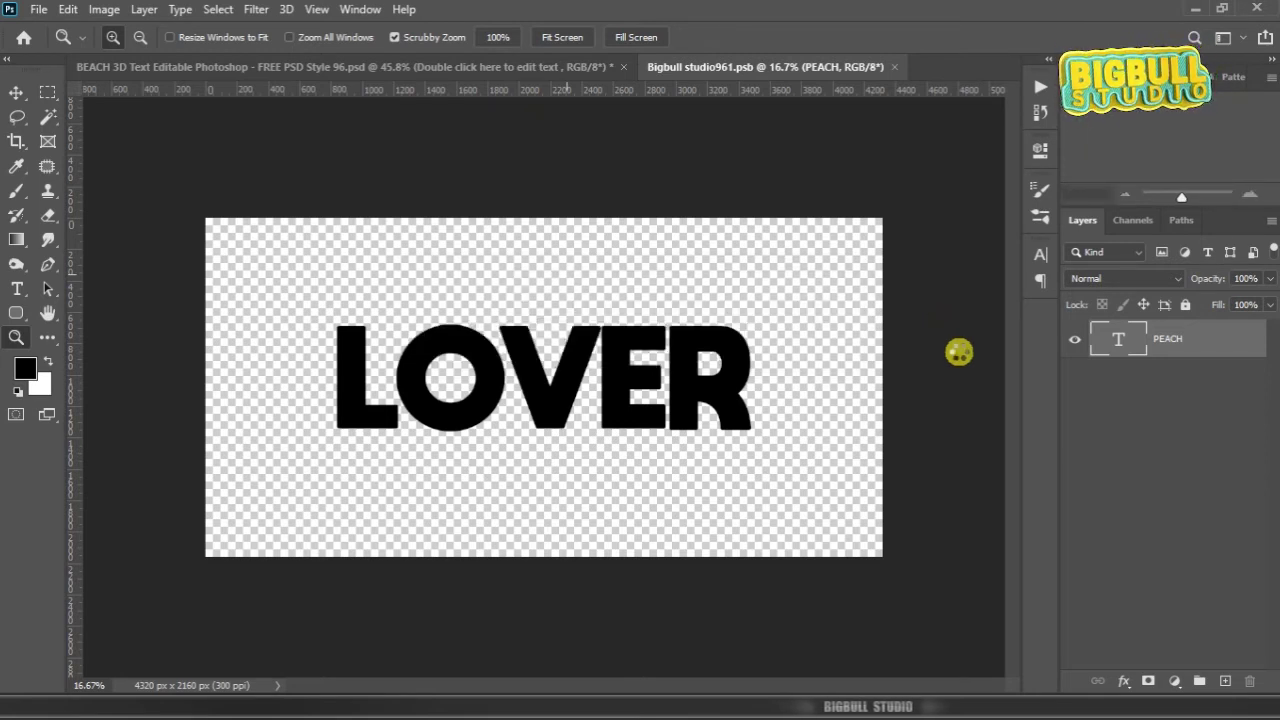
pyautogui.hotkey('ctrl', 'w')
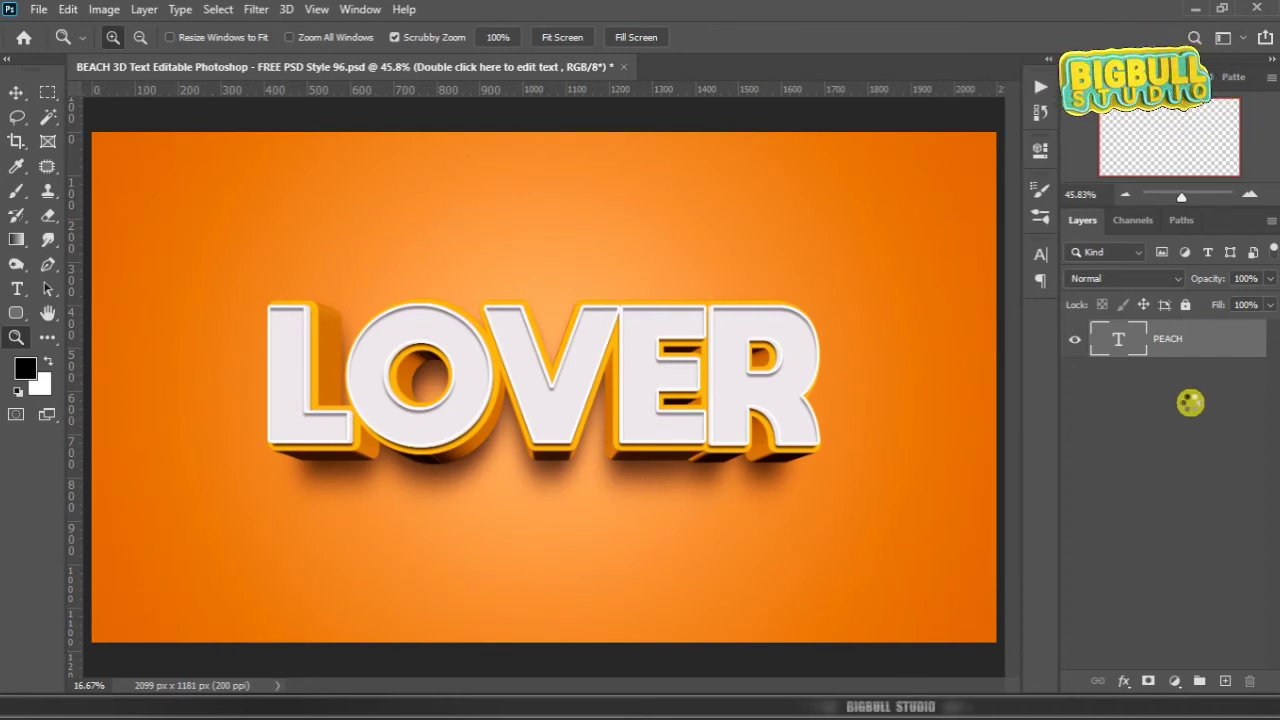
# Step: Select the editable text layer and highlight BEACH in the Notepad word list
pyautogui.click(1177, 517)
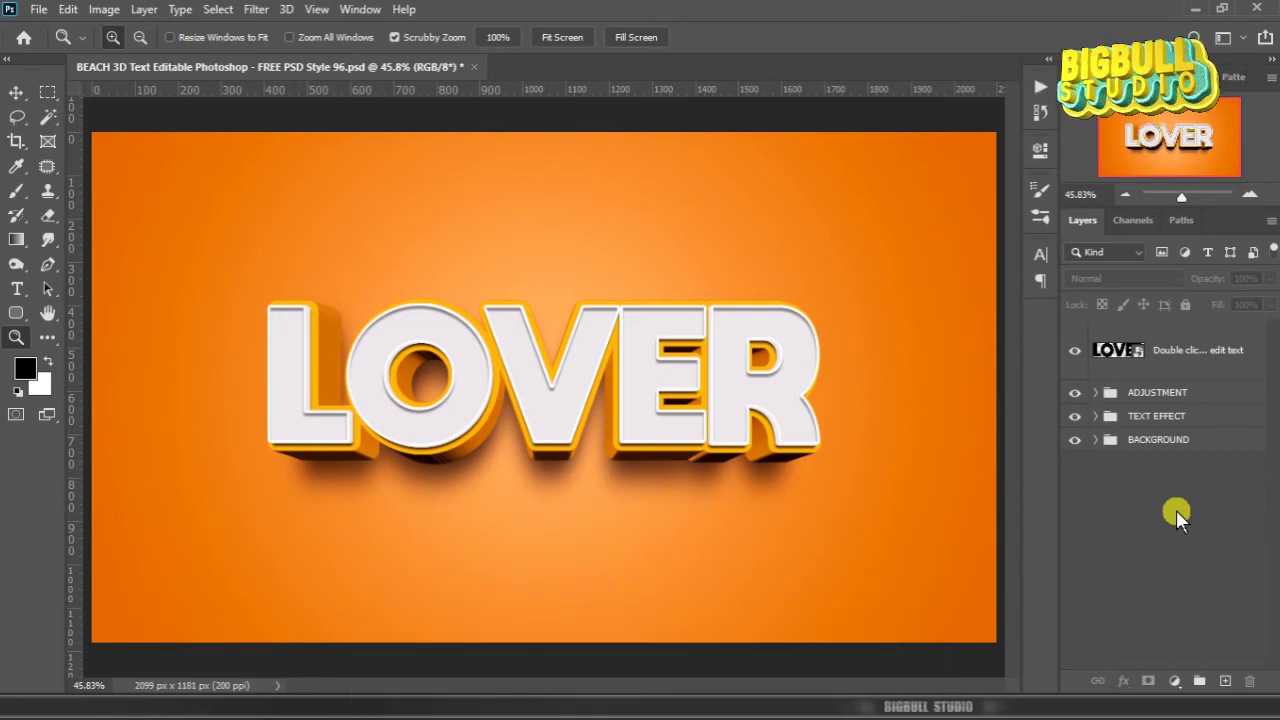
pyautogui.click(1209, 350)
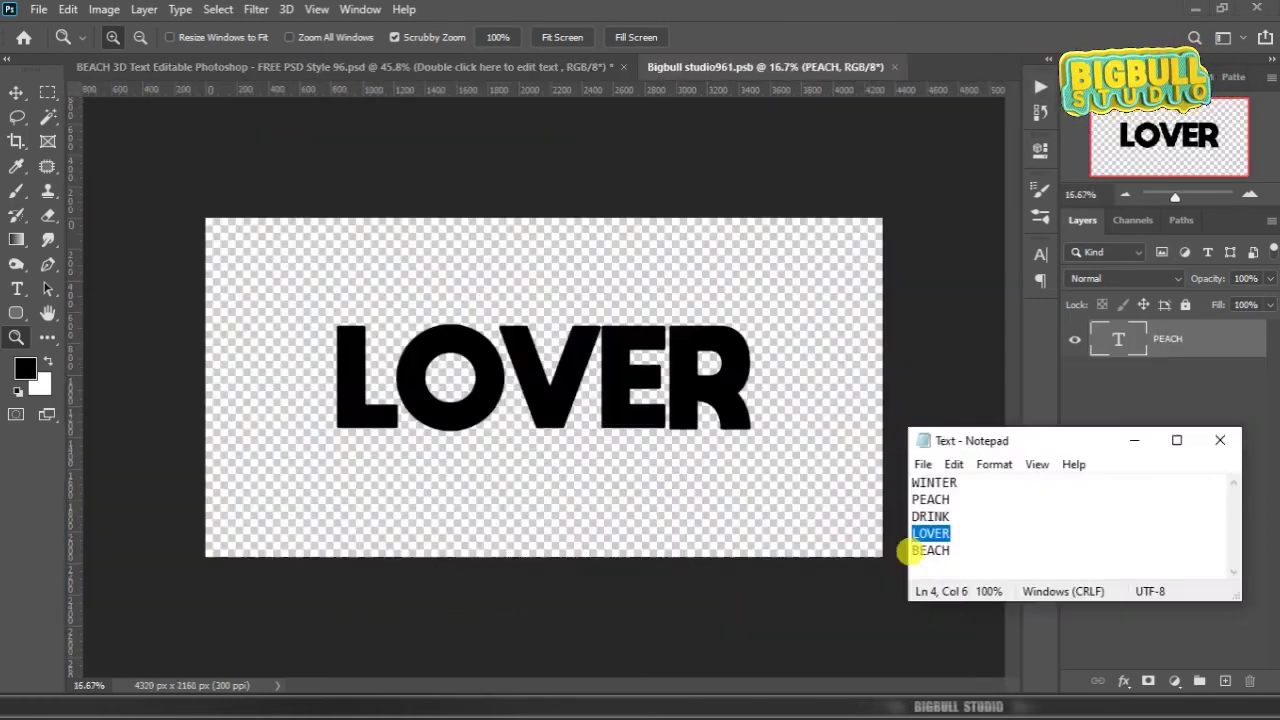
pyautogui.moveTo(911, 551); pyautogui.dragTo(955, 549)
pyautogui.hotkey('ctrl', 'c')
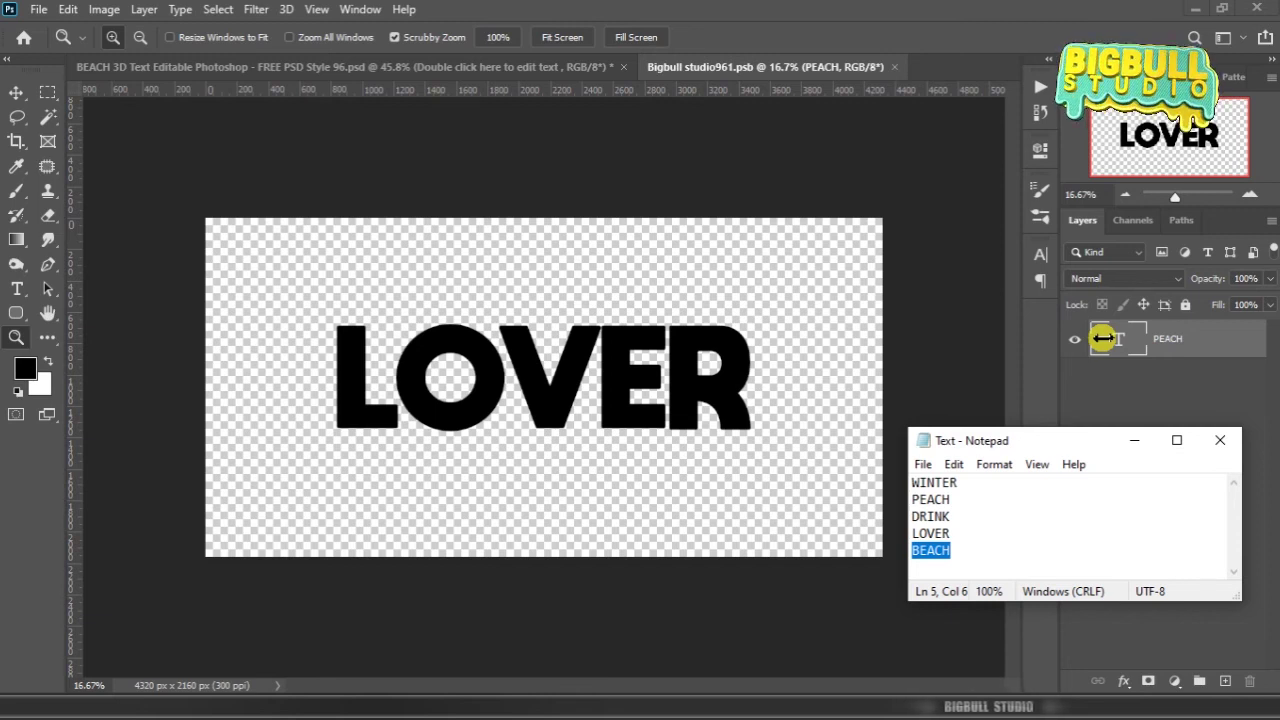
# Step: Replace LOVER with BEACH, commit, then save and close the .psb to return to the mockup
pyautogui.doubleClick(1102, 338)
pyautogui.hotkey('ctrl', 'v')
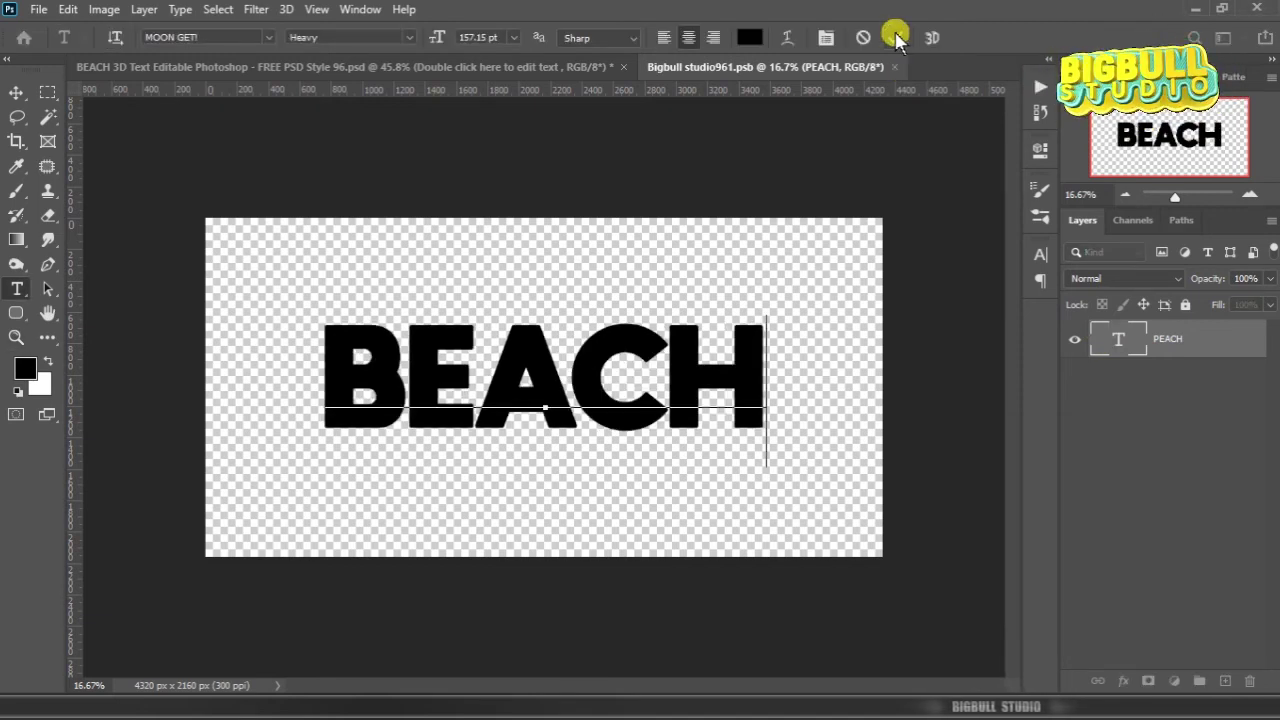
pyautogui.click(896, 38)
pyautogui.press('z')
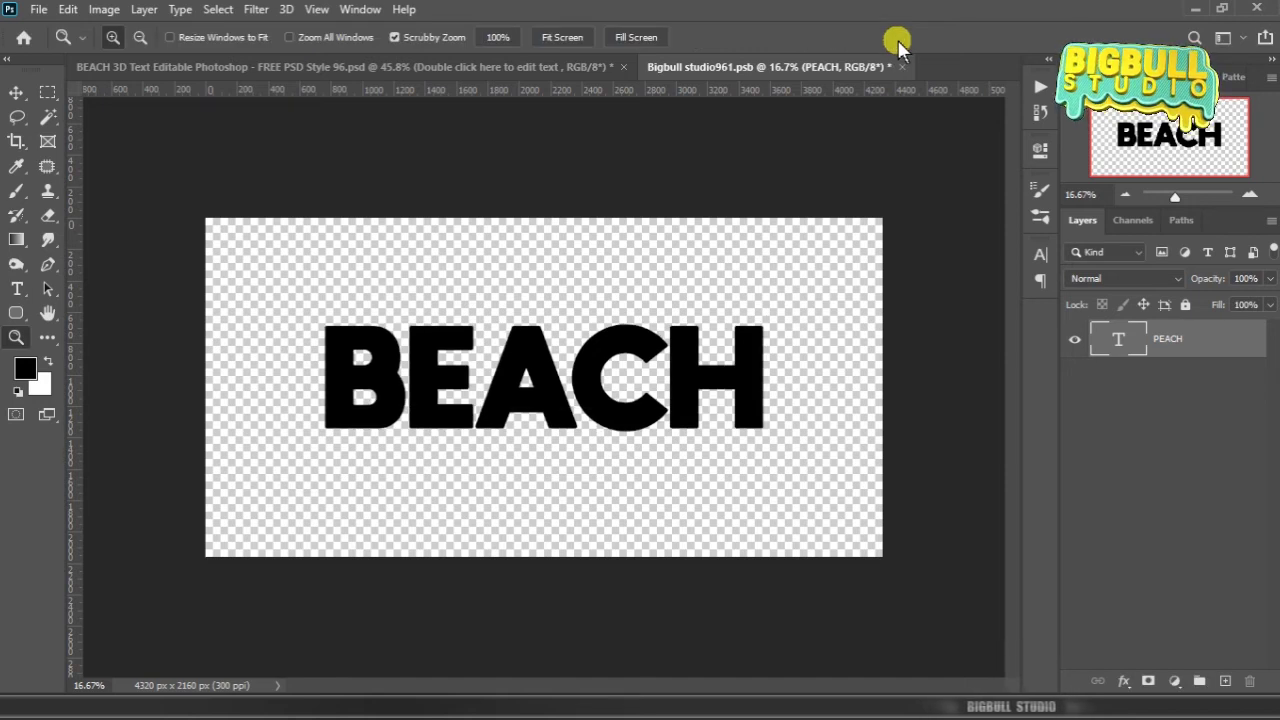
pyautogui.click(901, 67)
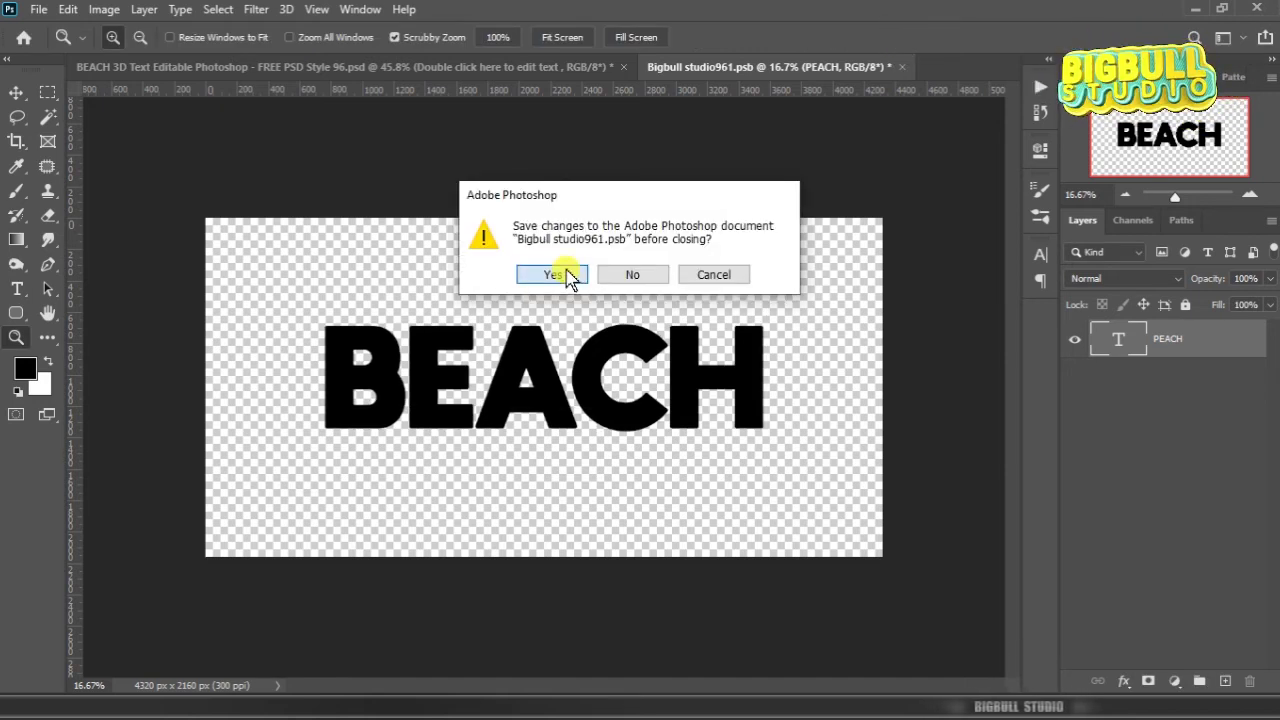
pyautogui.click(552, 274)
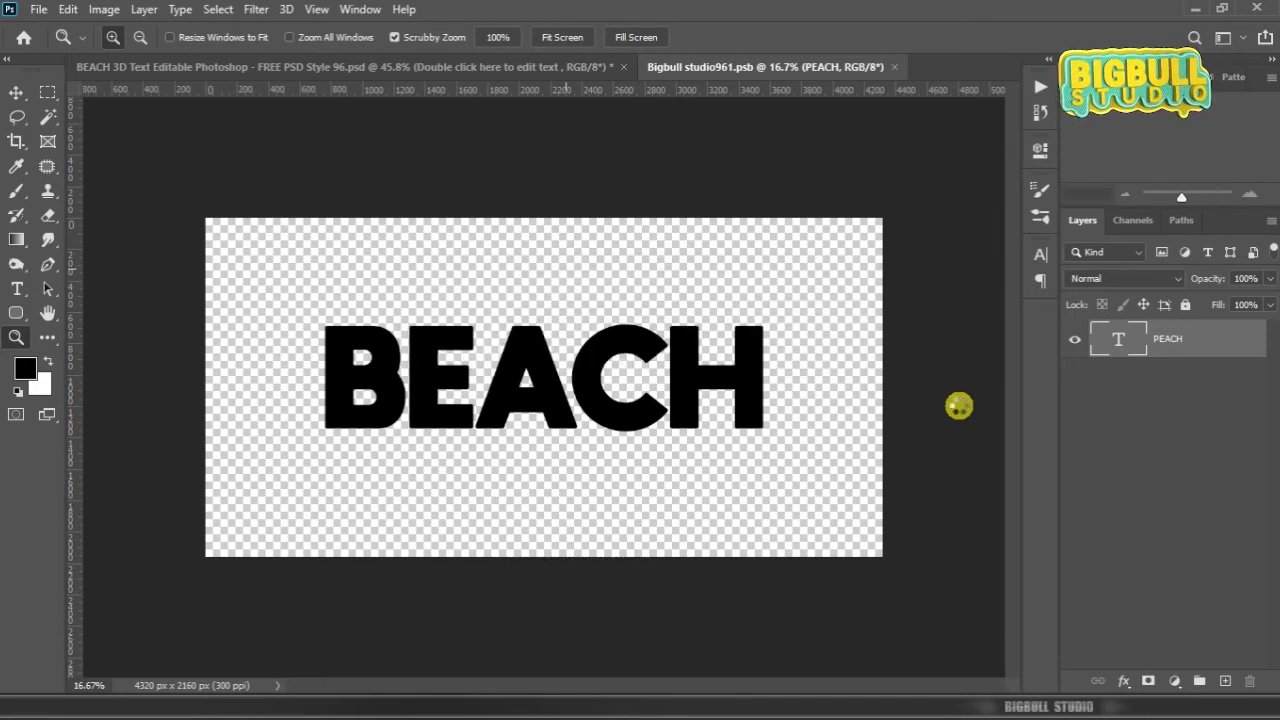
pyautogui.hotkey('ctrl', 'w')
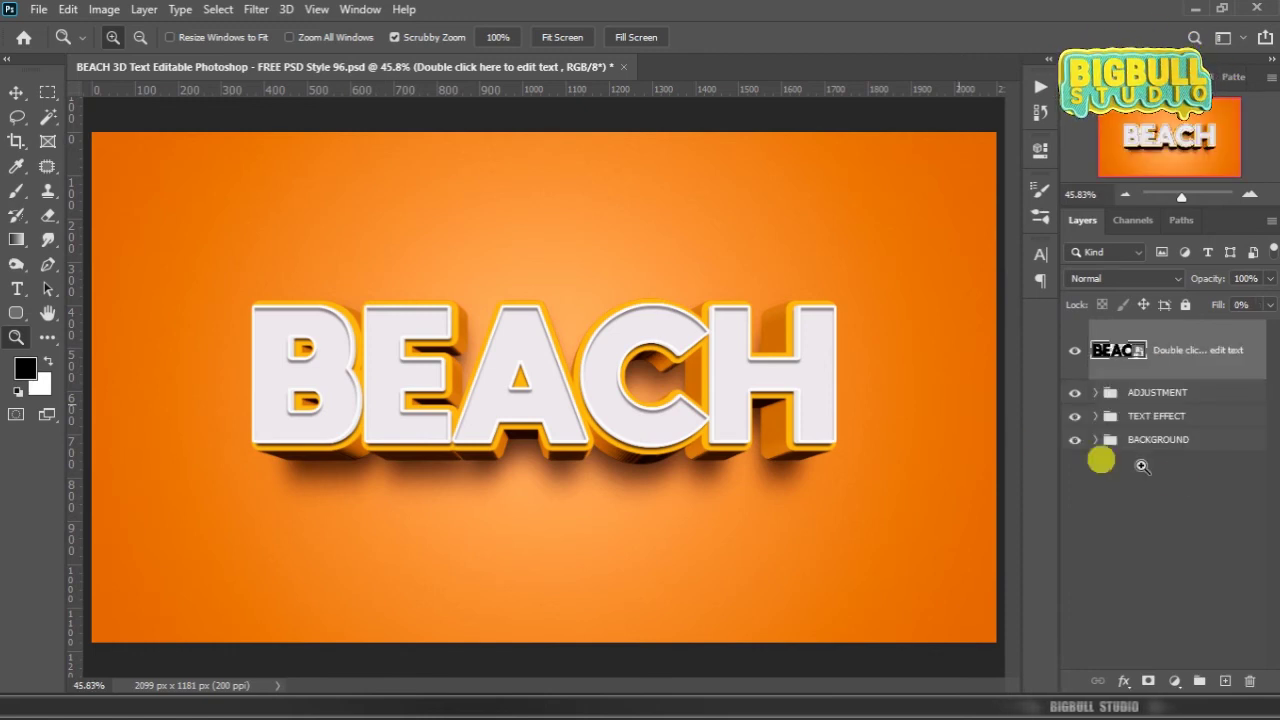
pyautogui.click(1206, 496)
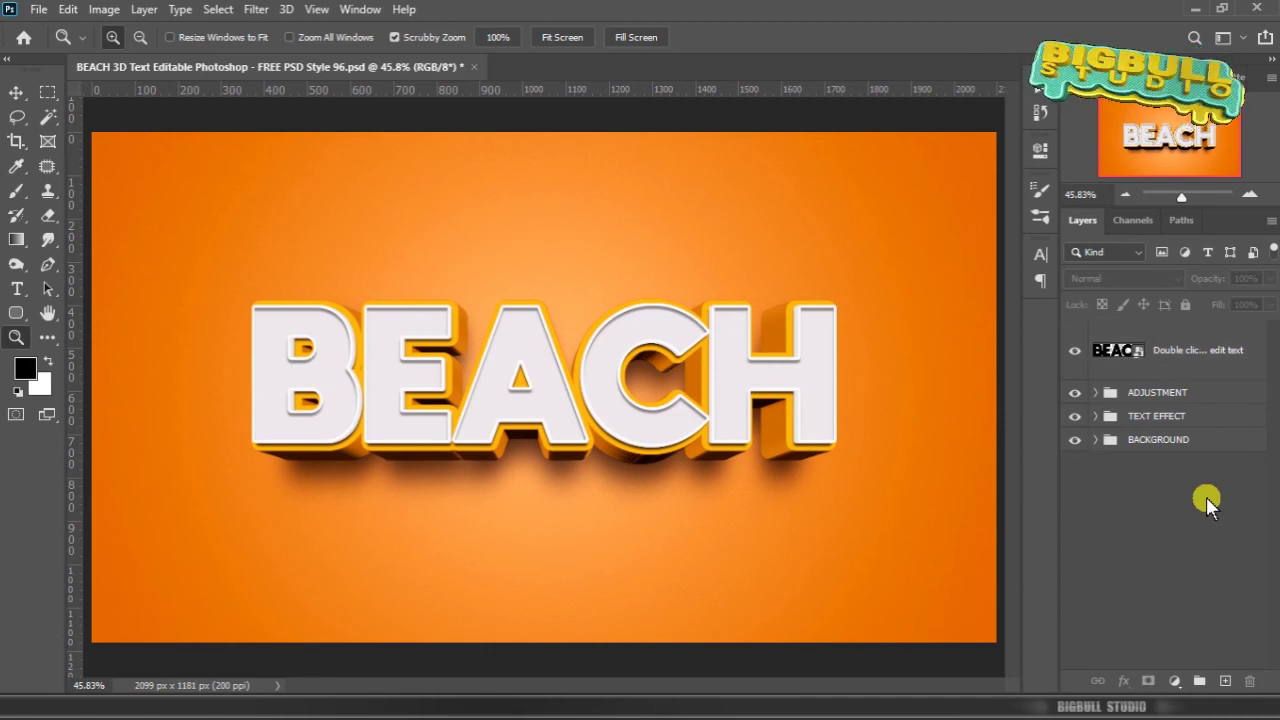